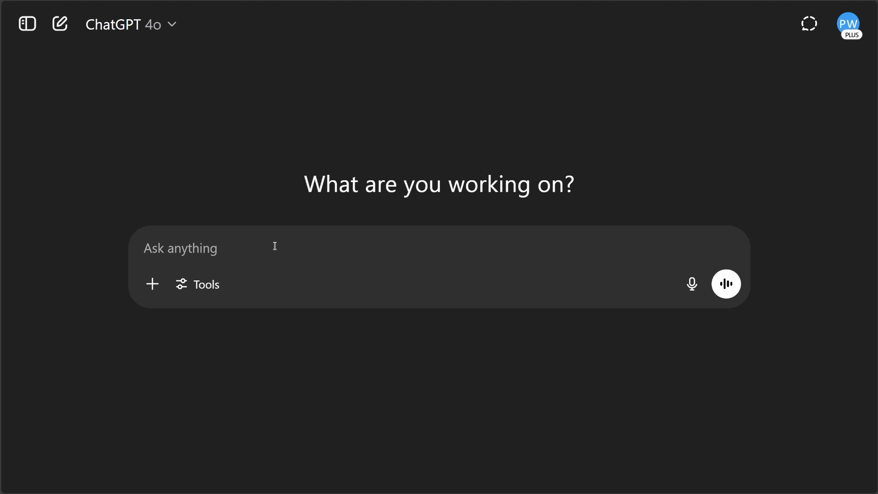
Send the message "can you please work with me, to create a prompt that helps me produce a very persuasive executive summary for my proposal document"
{"action": "type", "text": "can you plea"}
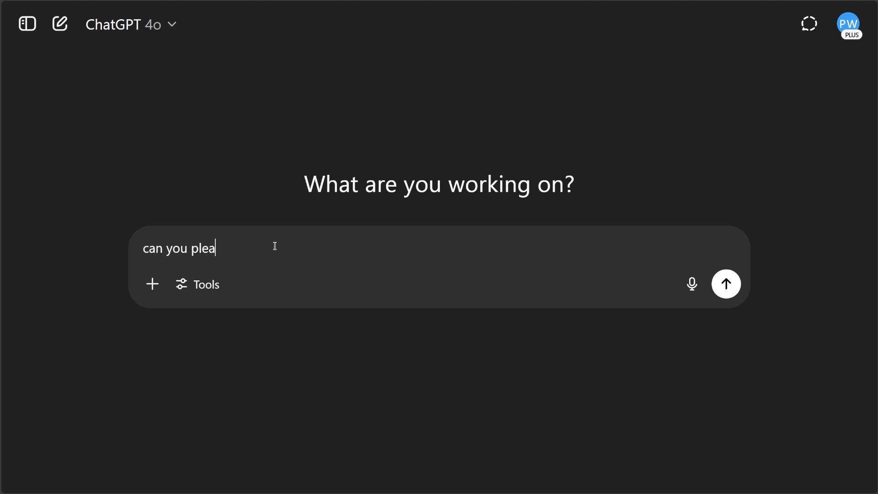
{"action": "type", "text": "se work with me, to g"}
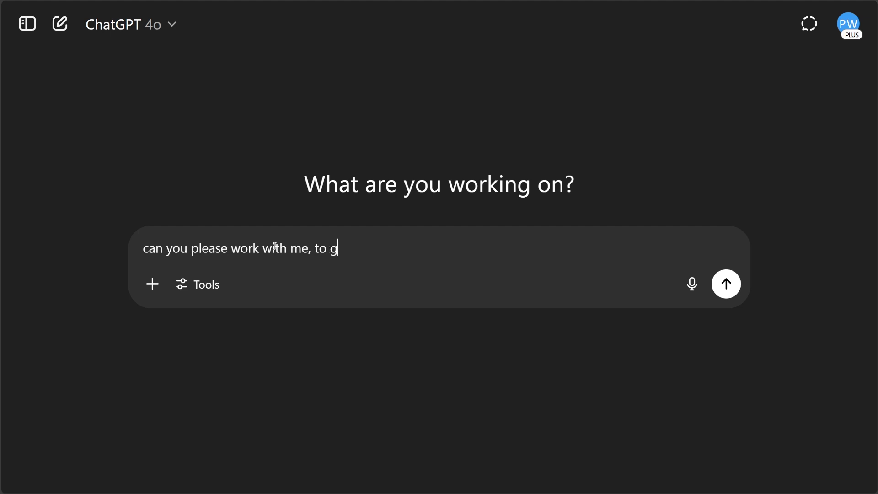
{"action": "key", "text": "BackSpace"}
{"action": "type", "text": "create a prom"}
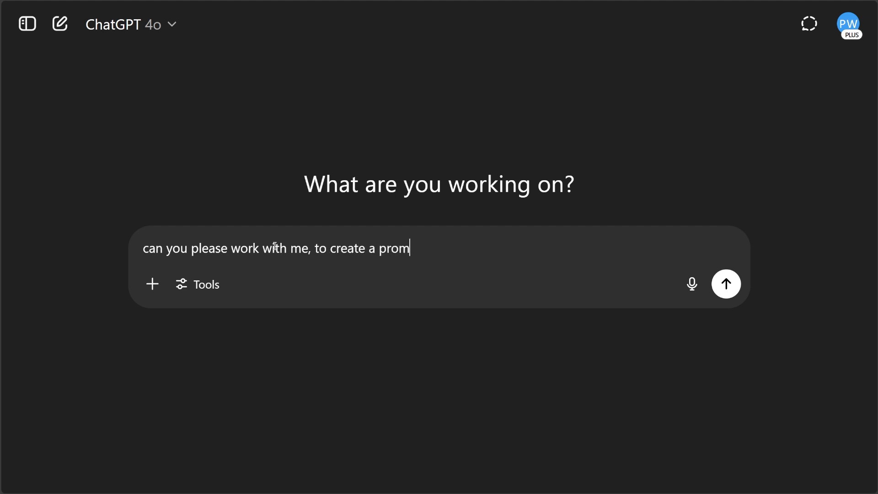
{"action": "key", "text": "BackSpace"}
{"action": "key", "text": "BackSpace"}
{"action": "type", "text": "ompt that helps me produce a veyr p"}
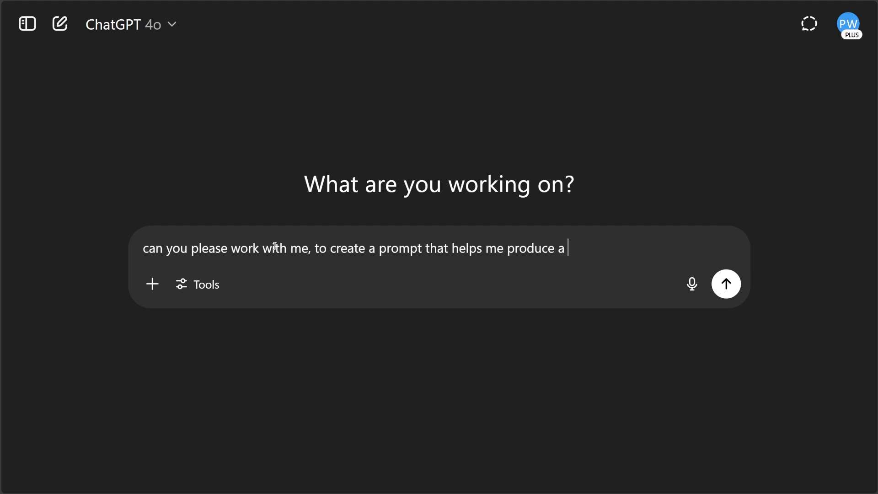
{"action": "key", "text": "BackSpace"}
{"action": "key", "text": "BackSpace"}
{"action": "key", "text": "BackSpace"}
{"action": "key", "text": "BackSpace"}
{"action": "type", "text": "re"}
{"action": "key", "text": "BackSpace"}
{"action": "type", "text": "y persuasive exec"}
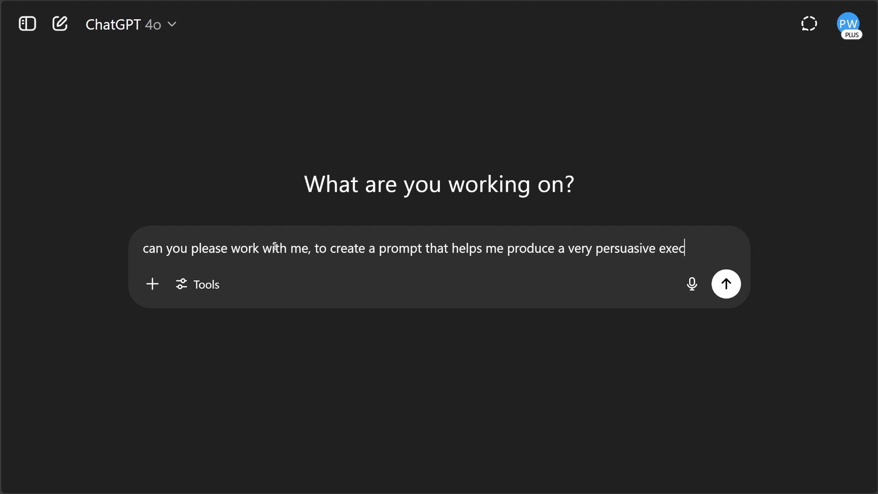
{"action": "type", "text": "utive summary for my"}
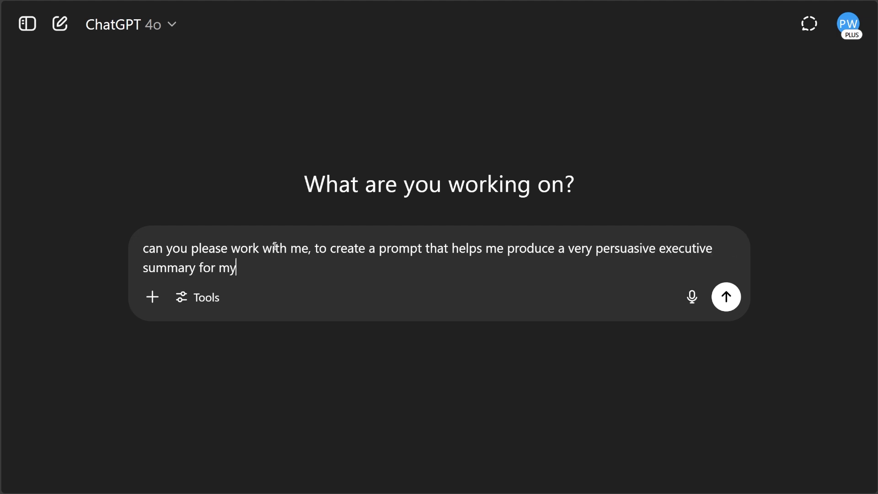
{"action": "type", "text": " proposal document"}
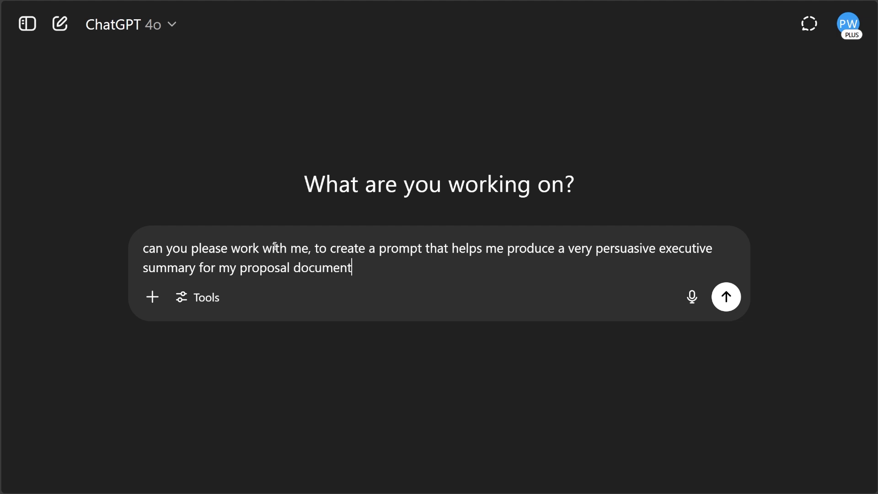
{"action": "key", "text": "Return"}
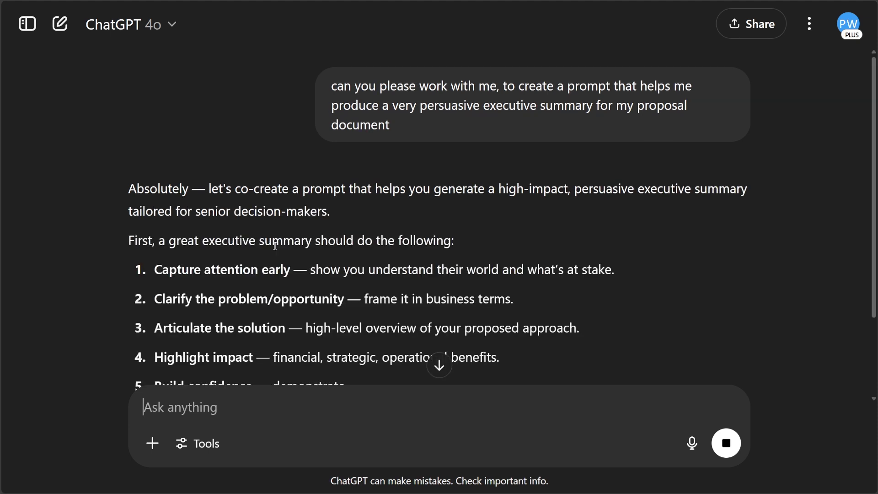
Read through the reply's starting-point prompt, including its six requirements, tone instruction and word limit
{"action": "scroll", "coordinate": [279, 157], "scroll_direction": "down", "scroll_amount": 2}
{"action": "scroll", "coordinate": [281, 159], "scroll_direction": "down", "scroll_amount": 6}
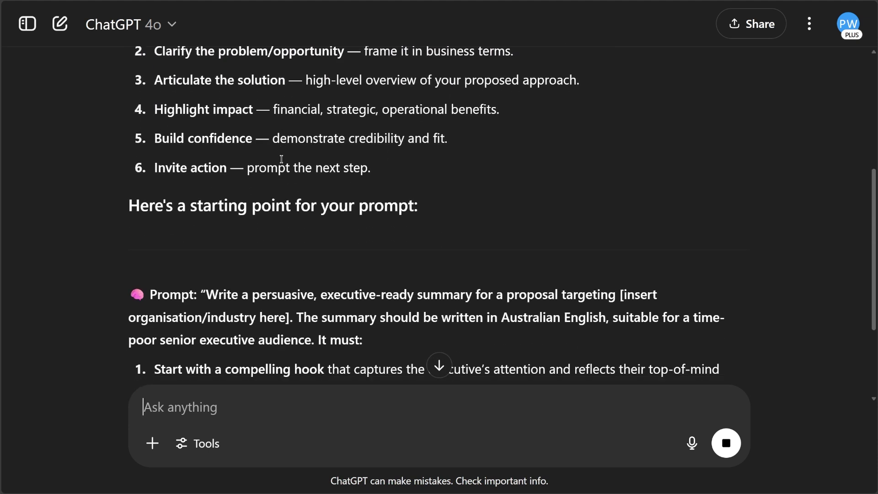
{"action": "scroll", "coordinate": [281, 160], "scroll_direction": "down", "scroll_amount": 1}
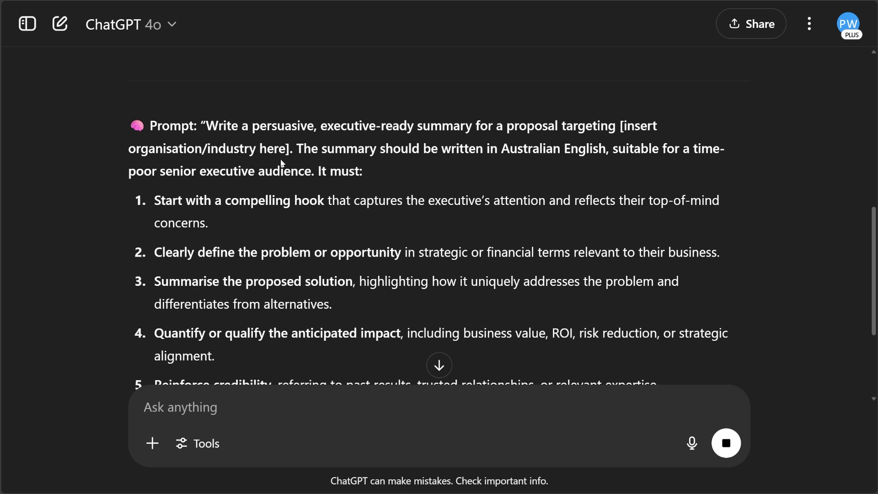
{"action": "scroll", "coordinate": [280, 158], "scroll_direction": "down", "scroll_amount": 1}
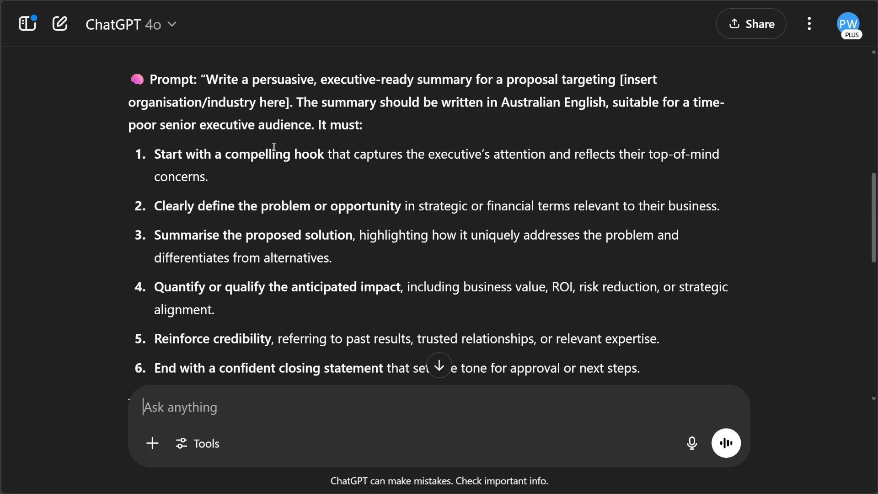
{"action": "scroll", "coordinate": [287, 173], "scroll_direction": "down", "scroll_amount": 1}
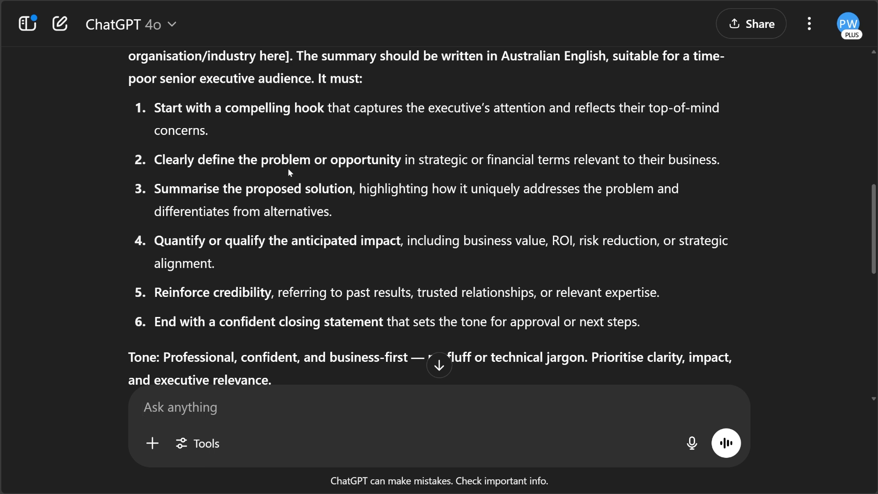
{"action": "scroll", "coordinate": [289, 169], "scroll_direction": "down", "scroll_amount": 1}
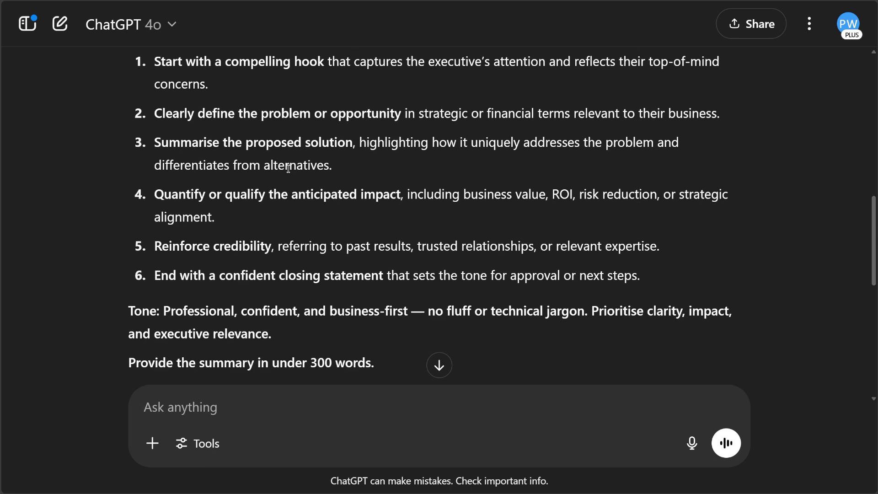
{"action": "scroll", "coordinate": [289, 168], "scroll_direction": "down", "scroll_amount": 1}
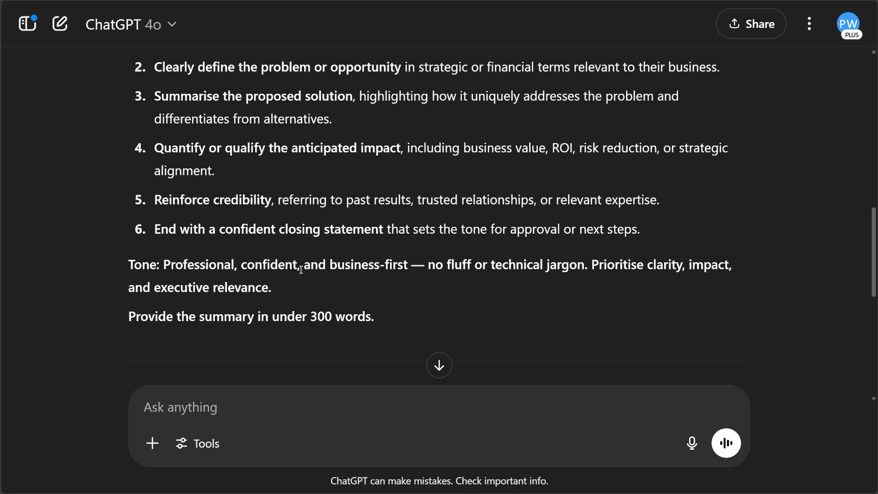
Copy the suggested executive summary prompt, from "Write a persuasive" to "under 300 words", into the message draft
{"action": "left_click_drag", "start_coordinate": [376, 319], "coordinate": [212, 181]}
{"action": "scroll", "coordinate": [268, 297], "scroll_direction": "up", "scroll_amount": 5}
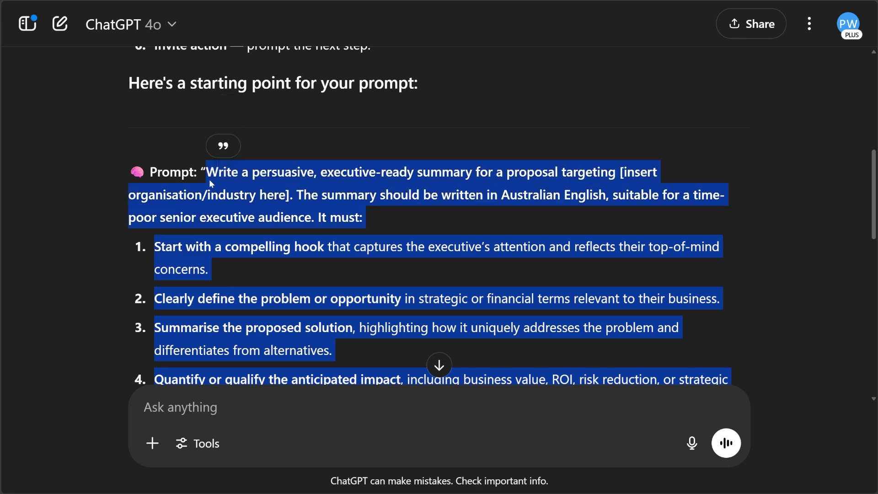
{"action": "scroll", "coordinate": [211, 183], "scroll_direction": "down", "scroll_amount": 5}
{"action": "left_click", "coordinate": [209, 402]}
{"action": "key", "text": "ctrl+v"}
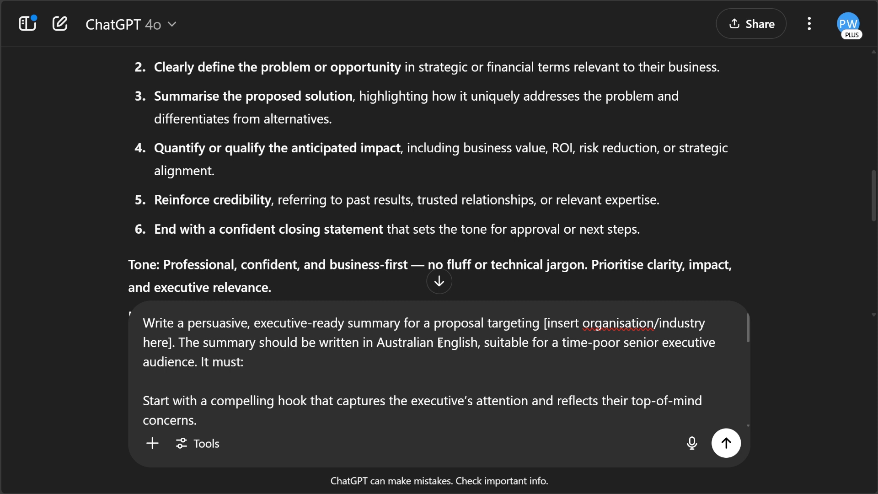
Replace the "[insert organisation/industry here]" placeholder in the drafted prompt with "finance"
{"action": "left_click_drag", "start_coordinate": [544, 322], "coordinate": [175, 340]}
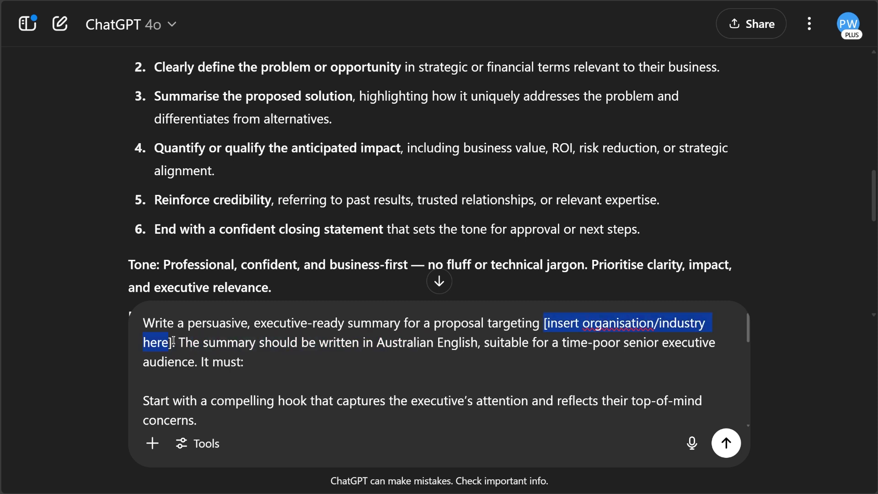
{"action": "key", "text": "BackSpace"}
{"action": "type", "text": "fia"}
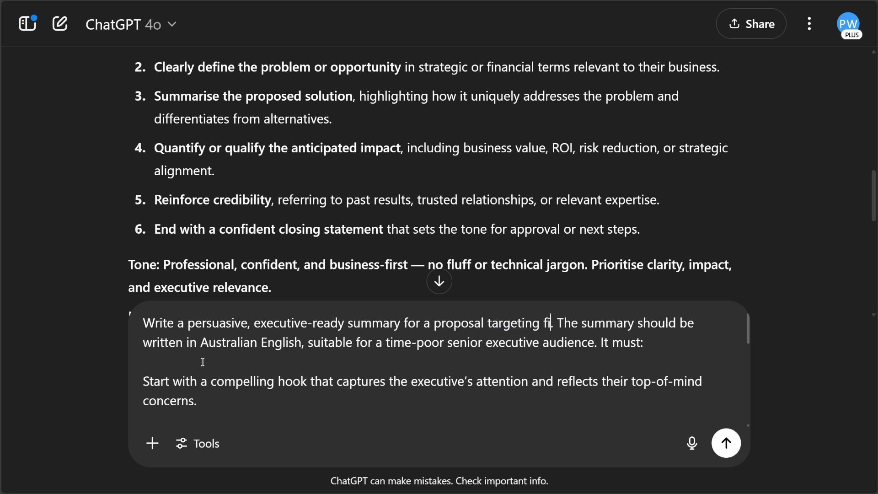
{"action": "key", "text": "BackSpace"}
{"action": "type", "text": "nance"}
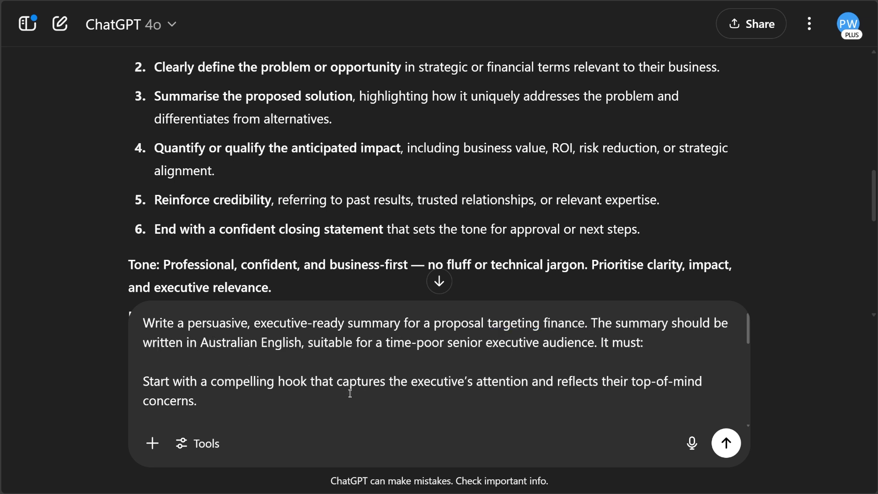
Review the remaining requirements in the drafted prompt and check the options for attaching files
{"action": "scroll", "coordinate": [329, 365], "scroll_direction": "down", "scroll_amount": 1}
{"action": "scroll", "coordinate": [183, 366], "scroll_direction": "down", "scroll_amount": 3}
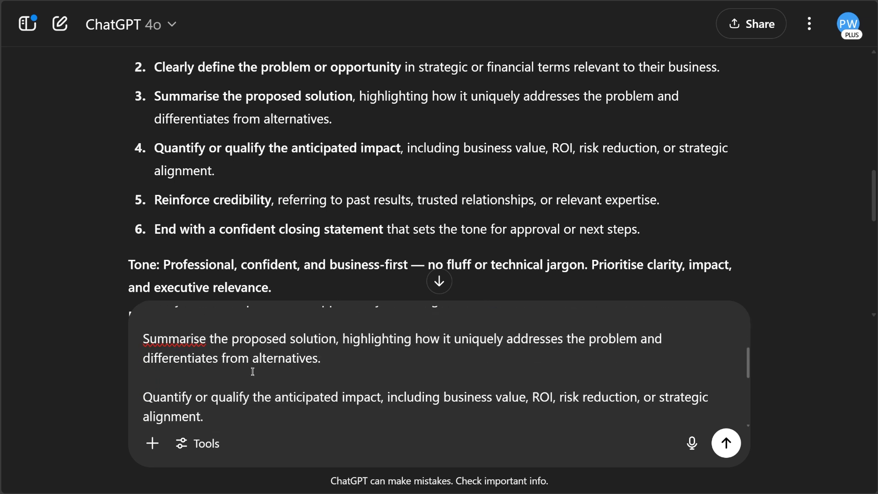
{"action": "left_click", "coordinate": [151, 450]}
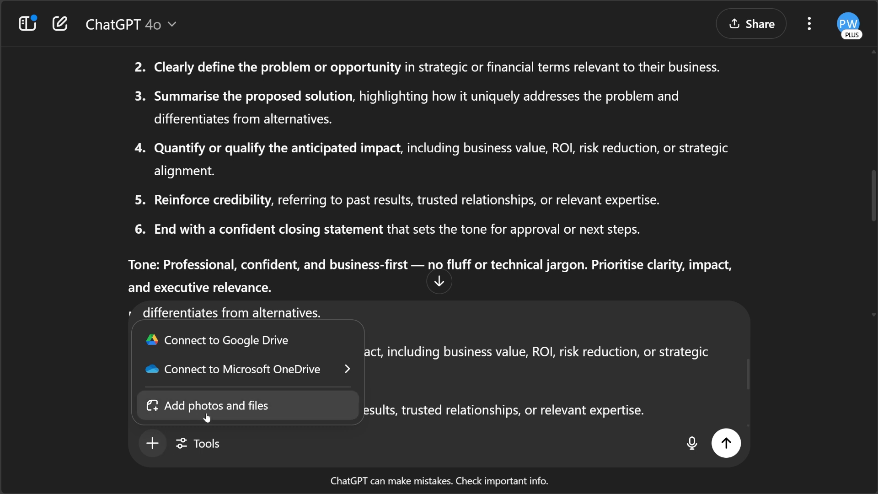
{"action": "left_click", "coordinate": [406, 404]}
{"action": "scroll", "coordinate": [557, 388], "scroll_direction": "down", "scroll_amount": 4}
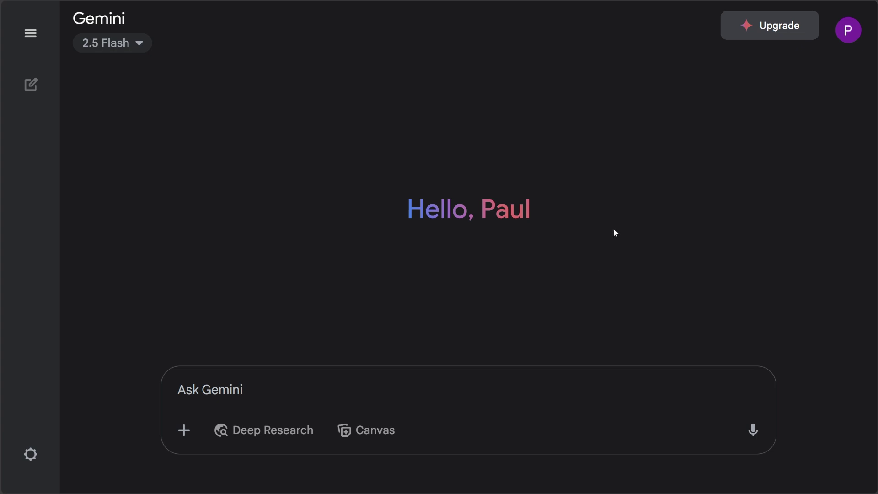
Switch to Gemini and send the message "help me create a prompt to write a pitch email to my ceo"
{"action": "left_click", "coordinate": [287, 396]}
{"action": "type", "text": "hel"}
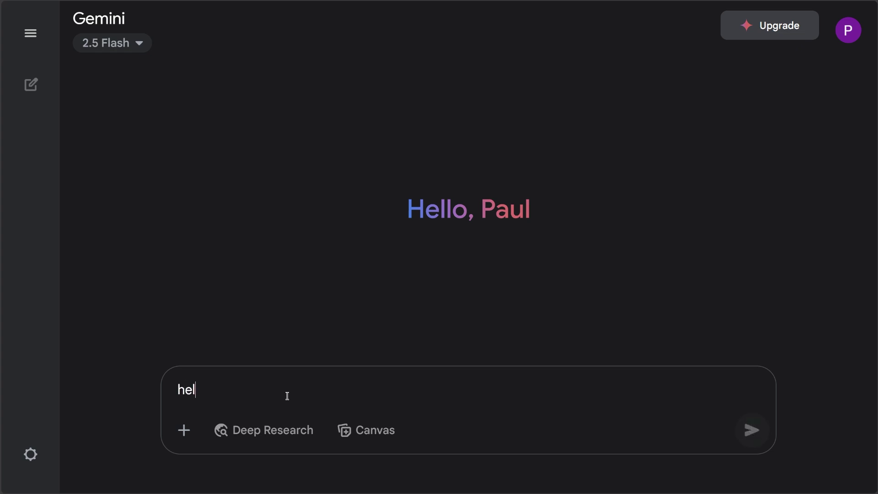
{"action": "type", "text": "p me create a prompt to"}
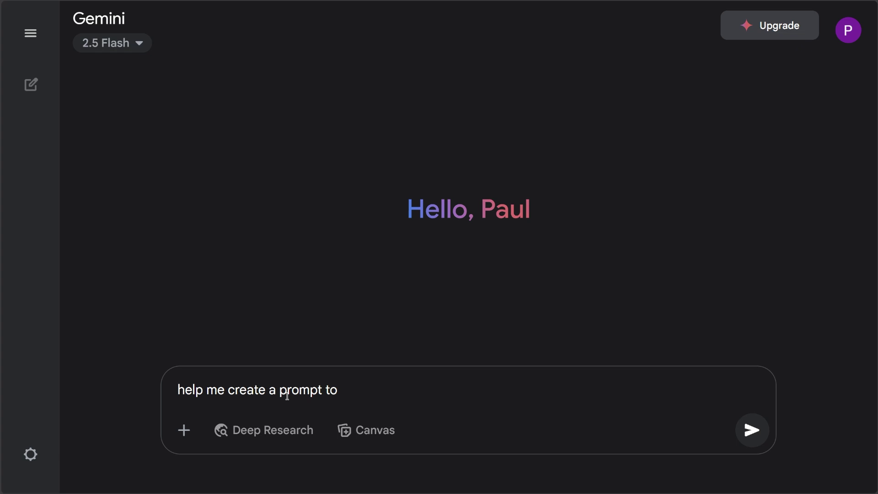
{"action": "type", "text": " write an email "}
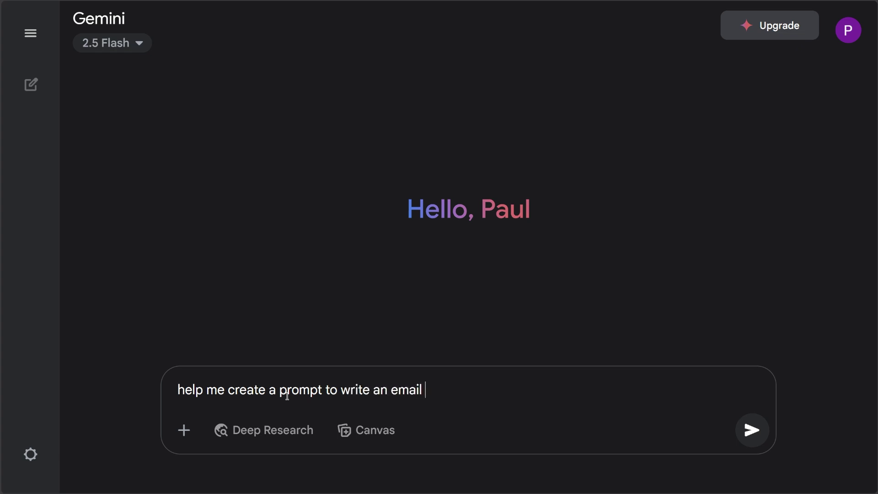
{"action": "type", "text": "that"}
{"action": "key", "text": "BackSpace"}
{"action": "key", "text": "BackSpace"}
{"action": "key", "text": "BackSpace"}
{"action": "key", "text": "BackSpace"}
{"action": "key", "text": "BackSpace"}
{"action": "key", "text": "BackSpace"}
{"action": "key", "text": "BackSpace"}
{"action": "key", "text": "BackSpace"}
{"action": "key", "text": "BackSpace"}
{"action": "type", "text": "a pitch email to my ceo"}
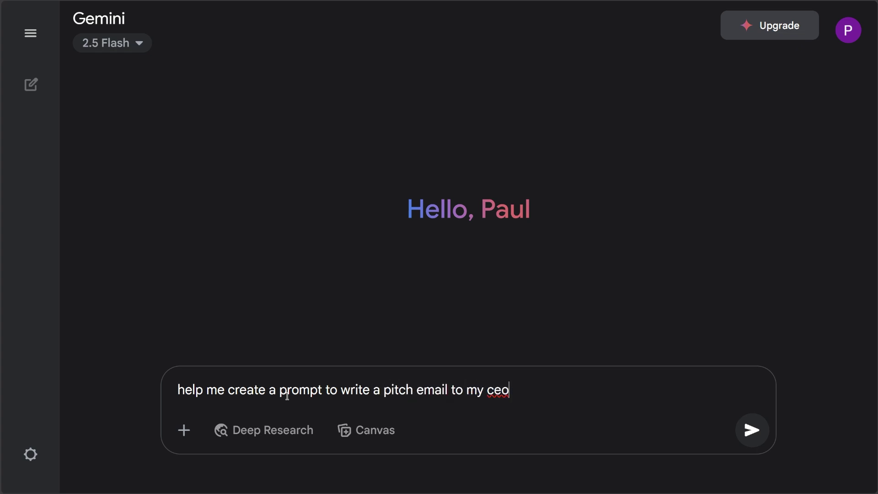
{"action": "key", "text": "Return"}
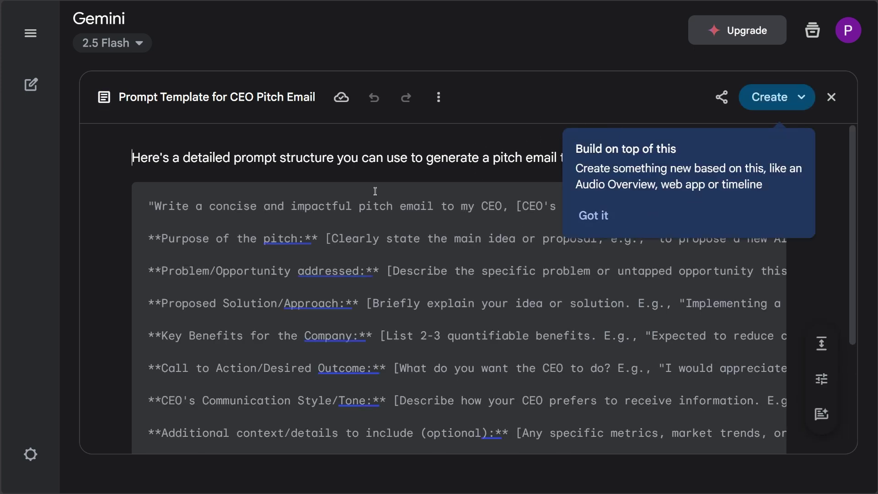
Copy the full CEO pitch email prompt from the generated document into the message draft
{"action": "scroll", "coordinate": [370, 213], "scroll_direction": "down", "scroll_amount": 2}
{"action": "scroll", "coordinate": [370, 224], "scroll_direction": "down", "scroll_amount": 2}
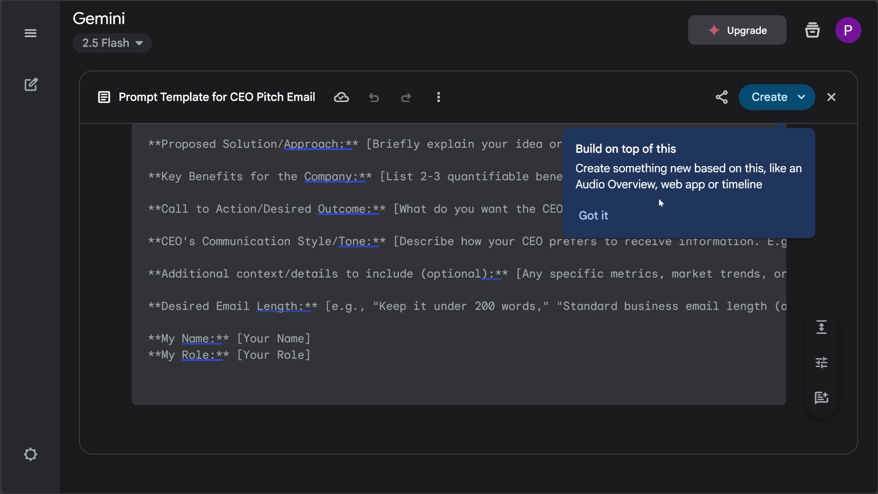
{"action": "left_click", "coordinate": [595, 216]}
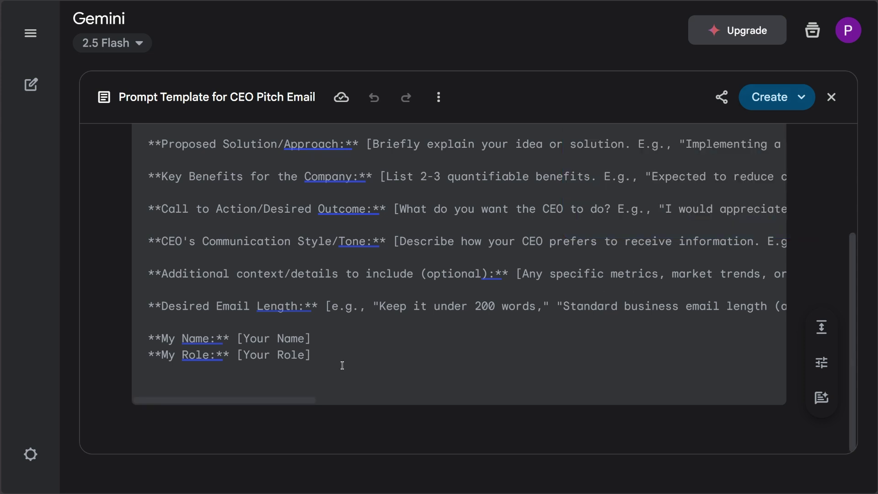
{"action": "left_click_drag", "start_coordinate": [341, 364], "coordinate": [148, 206]}
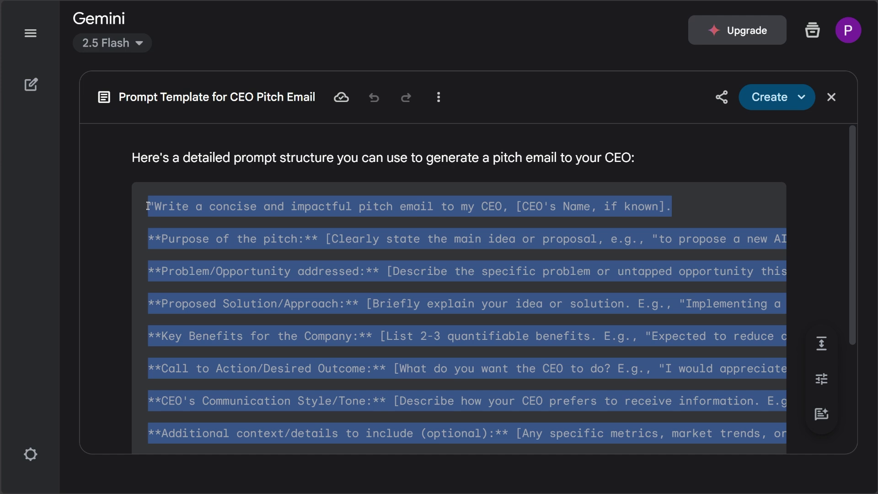
{"action": "left_click", "coordinate": [831, 97]}
{"action": "left_click", "coordinate": [273, 407]}
{"action": "key", "text": "ctrl+v"}
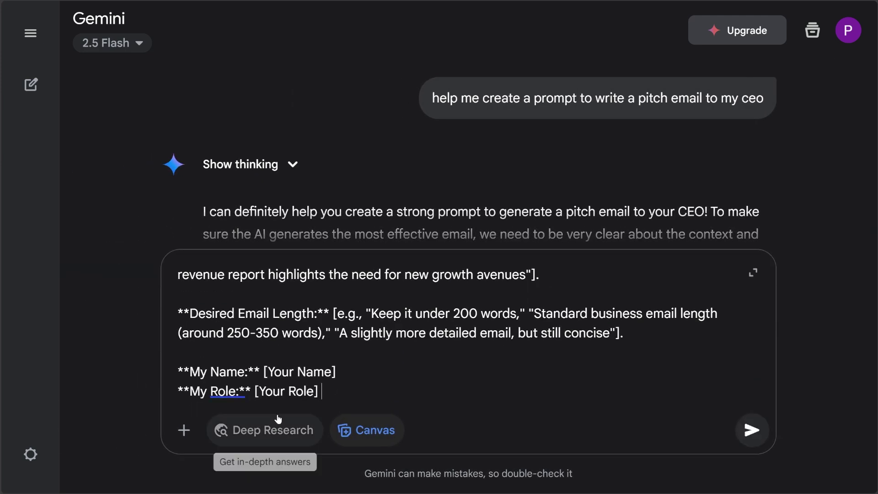
Remove the opening quotation mark from the drafted prompt and replace the "[CEO's Name, if known]" placeholder with the CEO's first name
{"action": "scroll", "coordinate": [314, 321], "scroll_direction": "up", "scroll_amount": 10}
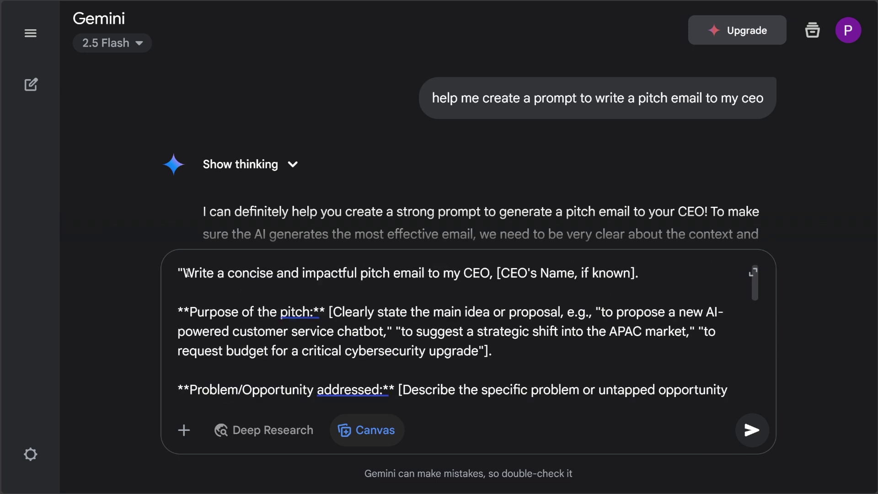
{"action": "key", "text": "Delete"}
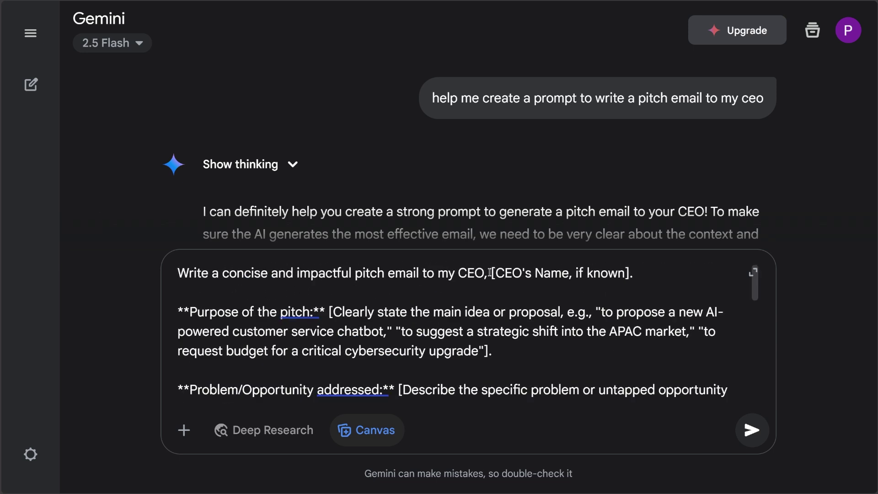
{"action": "left_click_drag", "start_coordinate": [490, 273], "coordinate": [629, 274]}
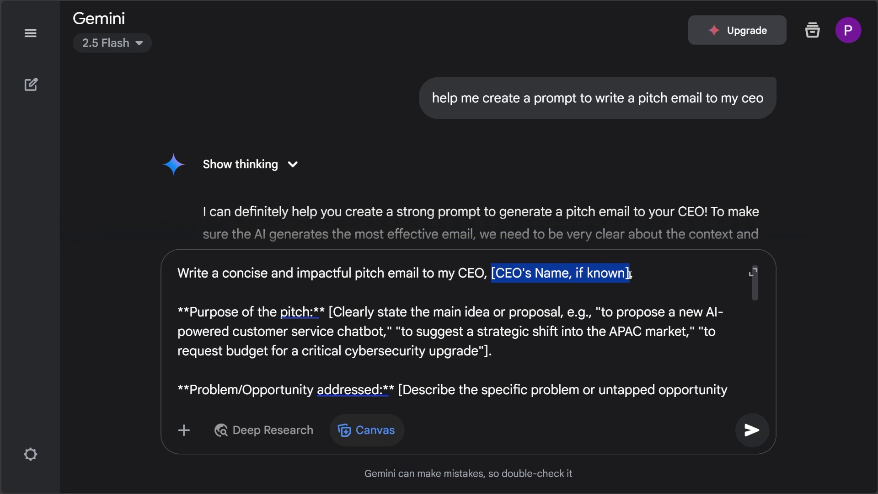
{"action": "type", "text": "Paul"}
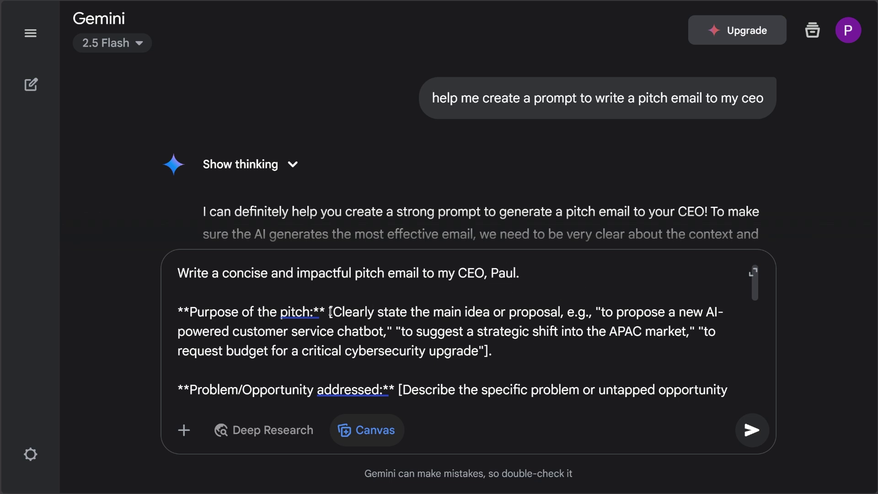
Replace the placeholder for the purpose of the pitch with "give everyone an extra week of annual leave"
{"action": "left_click_drag", "start_coordinate": [330, 312], "coordinate": [489, 352]}
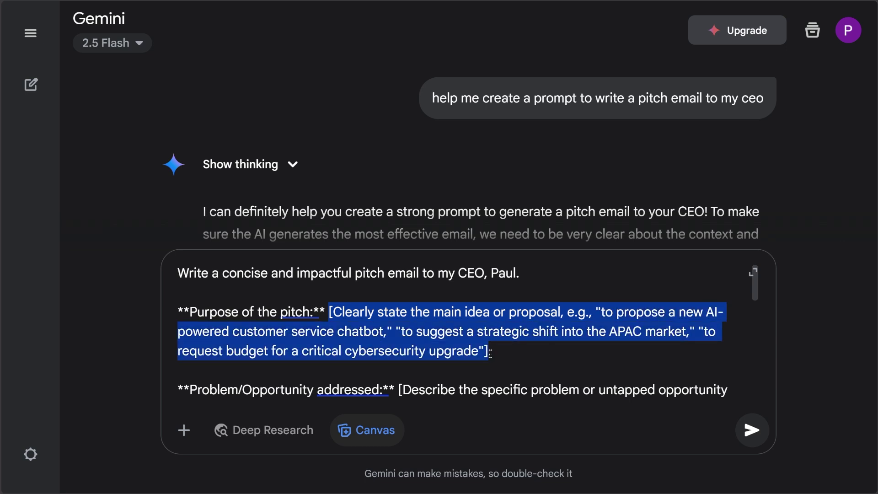
{"action": "type", "text": "give everyone a ."}
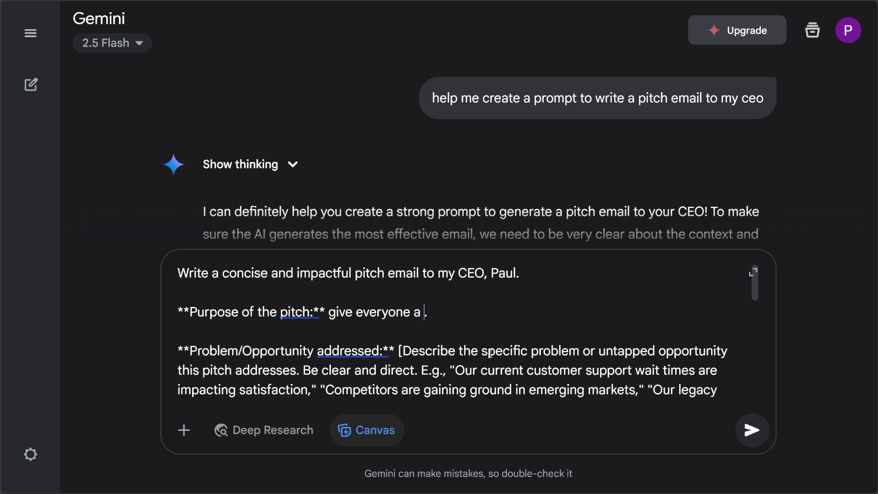
{"action": "key", "text": "BackSpace"}
{"action": "type", "text": "n extra week o"}
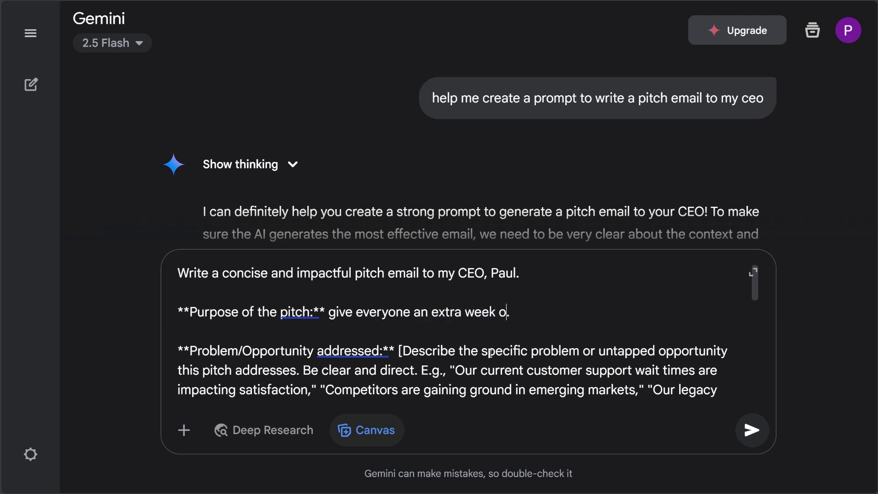
{"action": "type", "text": "f an"}
{"action": "key", "text": "BackSpace"}
{"action": "type", "text": "annual leave"}
Replace the placeholder for the problem or opportunity addressed with "our people are burned out"
{"action": "scroll", "coordinate": [398, 355], "scroll_direction": "down", "scroll_amount": 1}
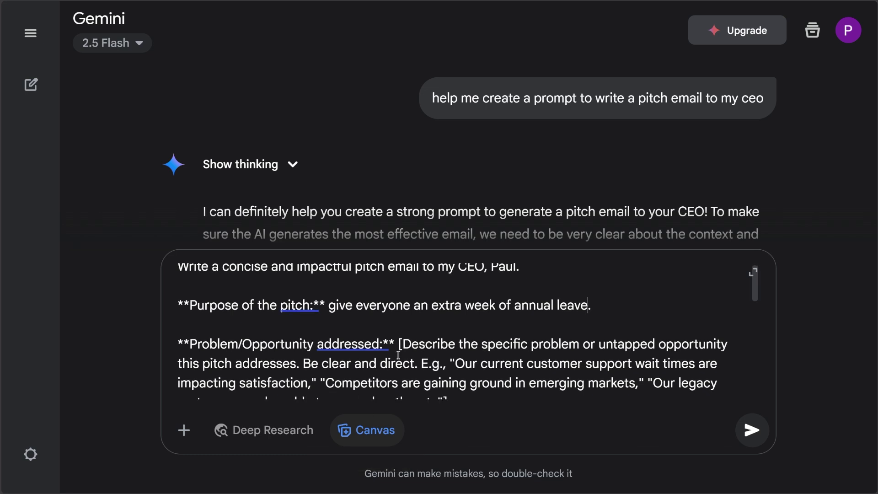
{"action": "left_click_drag", "start_coordinate": [399, 304], "coordinate": [450, 359]}
{"action": "type", "text": "our people "}
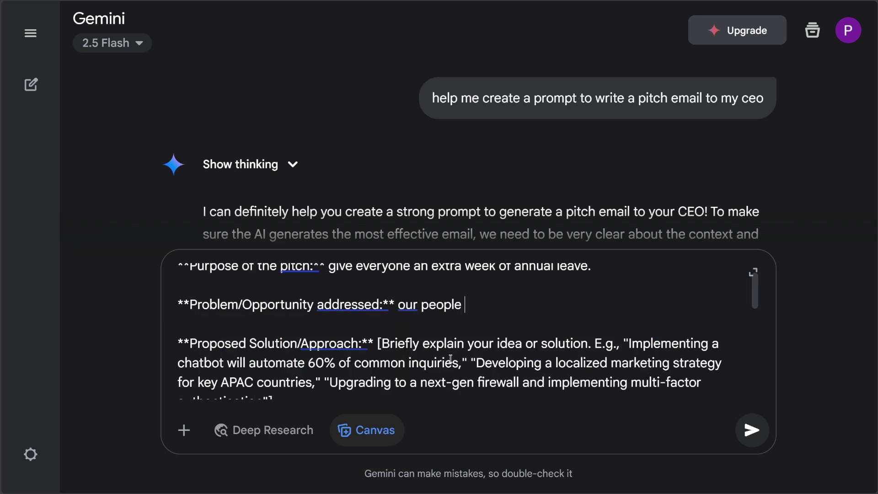
{"action": "type", "text": "are burned out"}
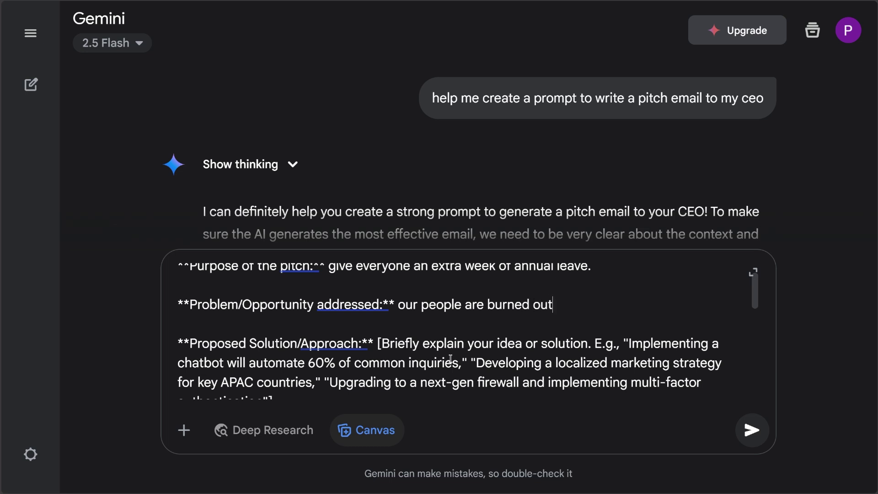
Fill in the proposed solution as "extra week of leave" and the key benefits for the company as "more relaxed, rested workforce"
{"action": "scroll", "coordinate": [402, 371], "scroll_direction": "down", "scroll_amount": 1}
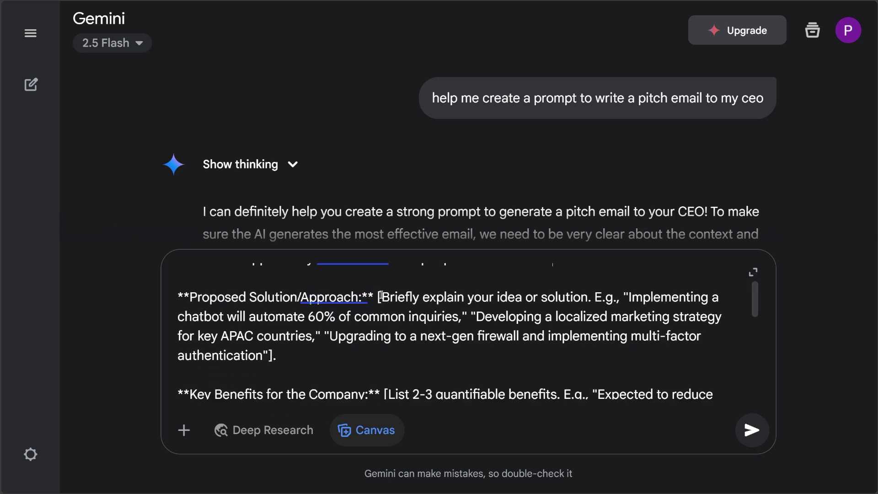
{"action": "left_click_drag", "start_coordinate": [381, 295], "coordinate": [273, 355]}
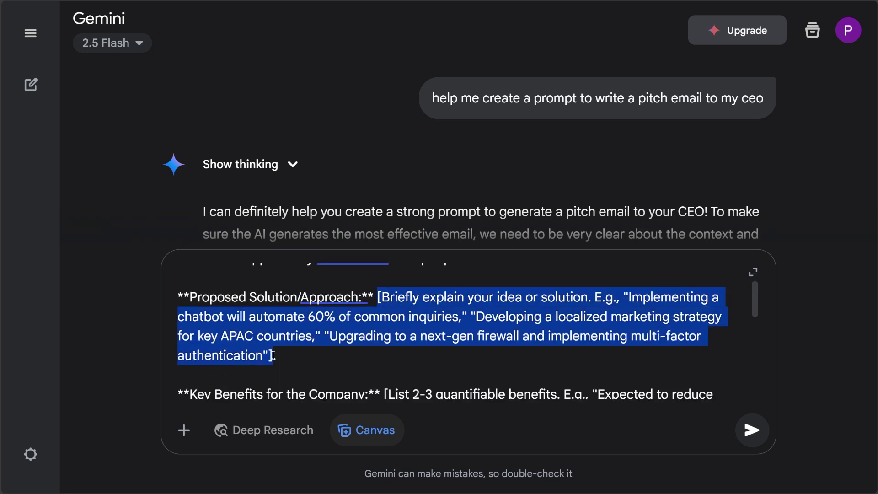
{"action": "type", "text": "extra week of leave."}
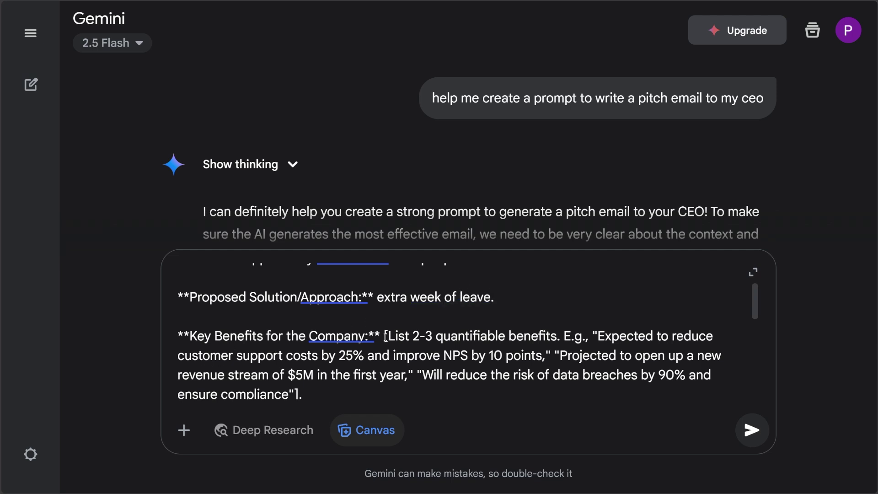
{"action": "left_click_drag", "start_coordinate": [385, 337], "coordinate": [299, 314]}
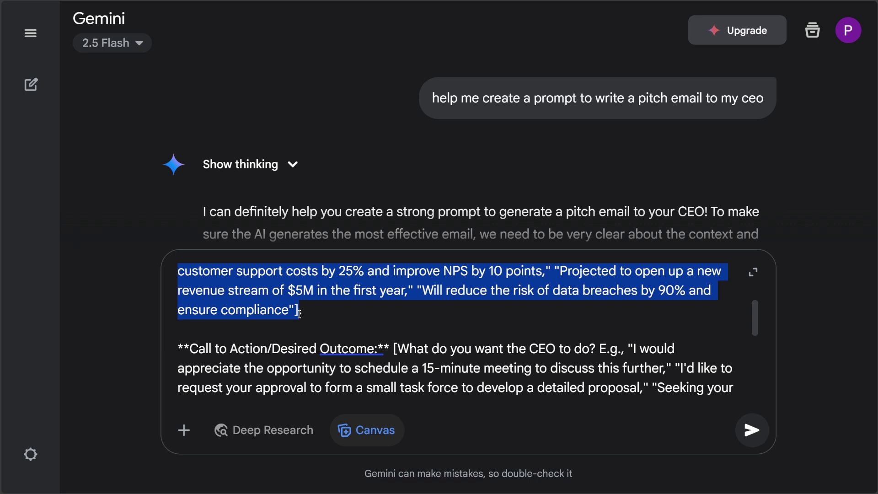
{"action": "type", "text": "more relaxe"}
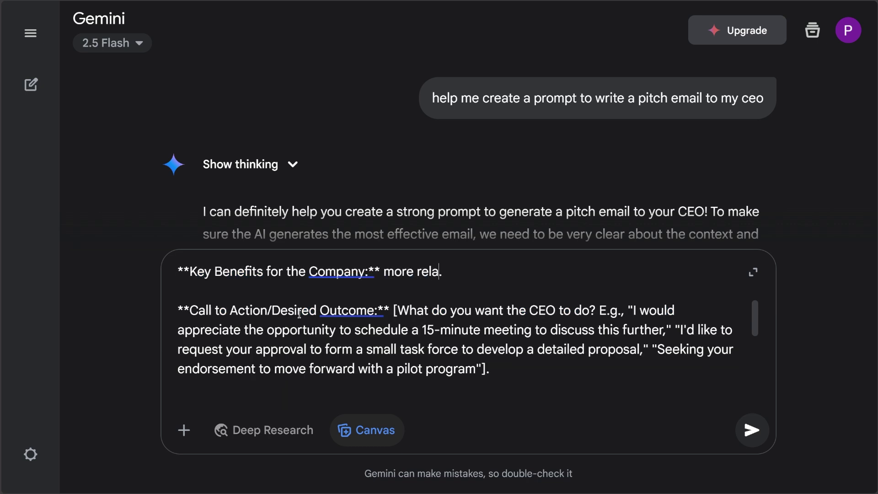
{"action": "type", "text": "d, rested workforce"}
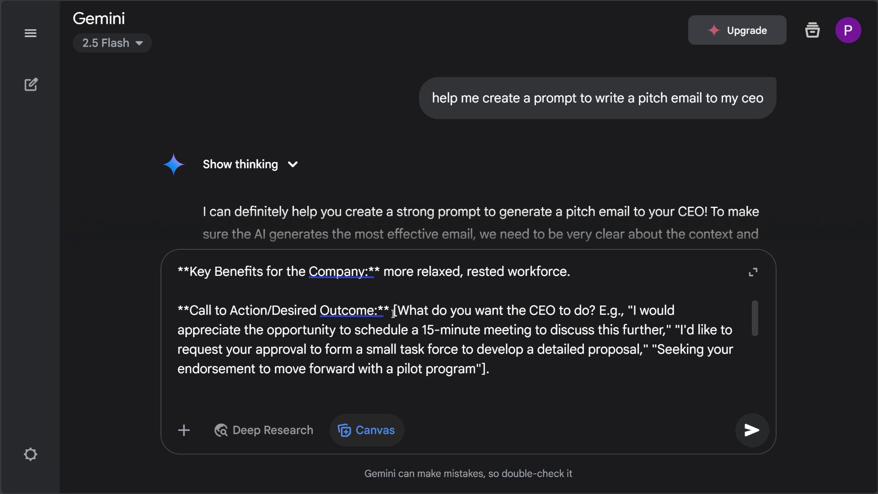
Replace the placeholder for the call to action or desired outcome with "approve the annual leave"
{"action": "left_click_drag", "start_coordinate": [393, 312], "coordinate": [483, 363]}
{"action": "type", "text": "approve the "}
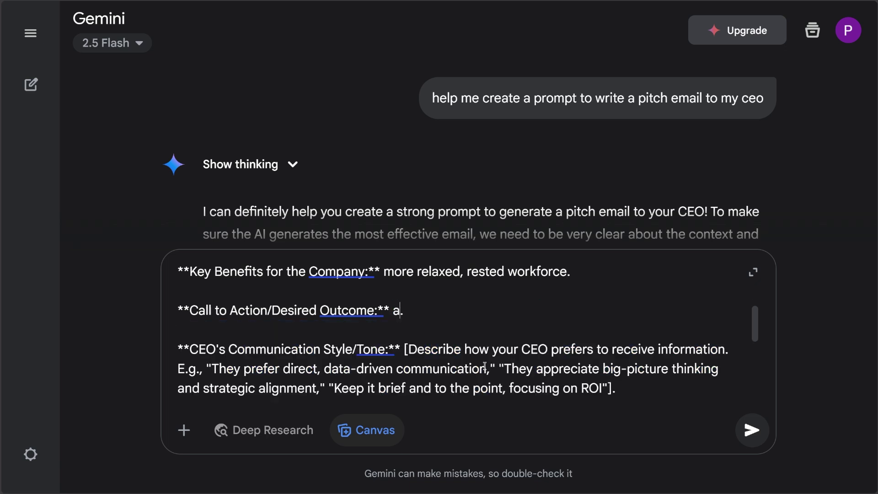
{"action": "type", "text": "annaul lea"}
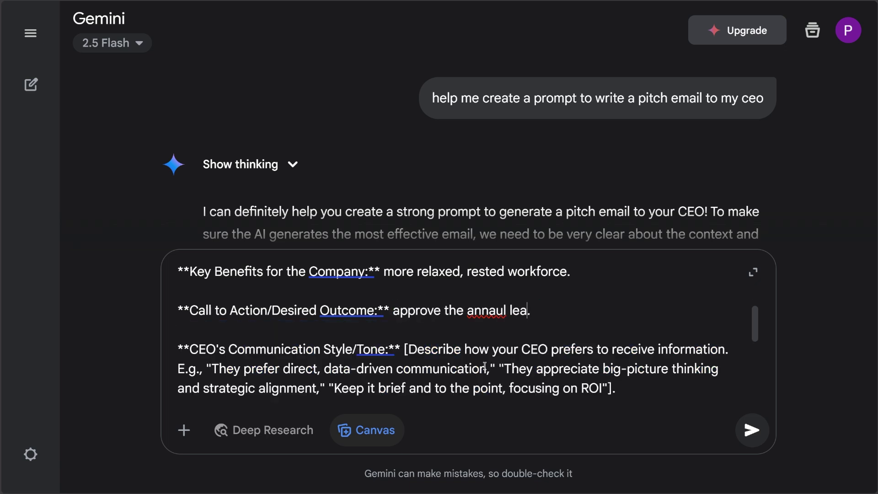
{"action": "key", "text": "BackSpace"}
{"action": "key", "text": "BackSpace"}
{"action": "key", "text": "BackSpace"}
{"action": "key", "text": "BackSpace"}
{"action": "key", "text": "BackSpace"}
{"action": "key", "text": "BackSpace"}
{"action": "key", "text": "BackSpace"}
{"action": "type", "text": "ual leave"}
Describe the CEO's communication style as "they appreciate big picture thinking, with evidence to back it up" in place of the bracketed text
{"action": "scroll", "coordinate": [460, 329], "scroll_direction": "up", "scroll_amount": 2}
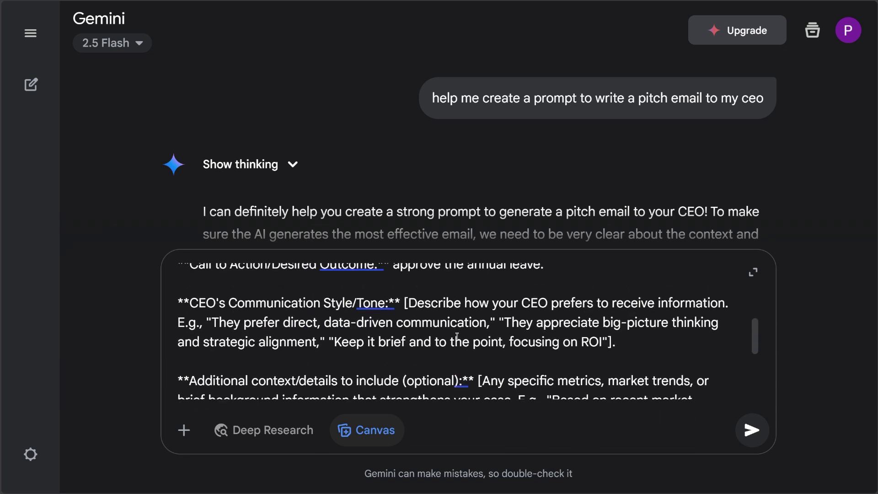
{"action": "left_click_drag", "start_coordinate": [404, 303], "coordinate": [612, 341]}
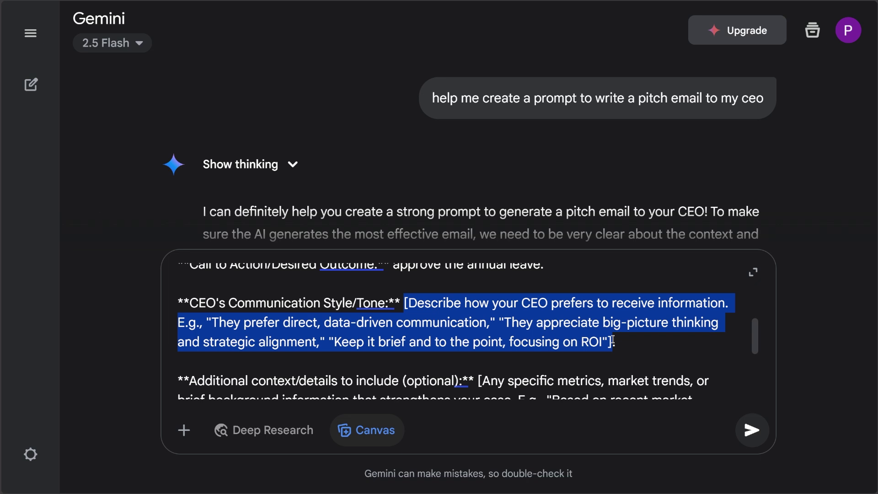
{"action": "type", "text": "they appreciate bi"}
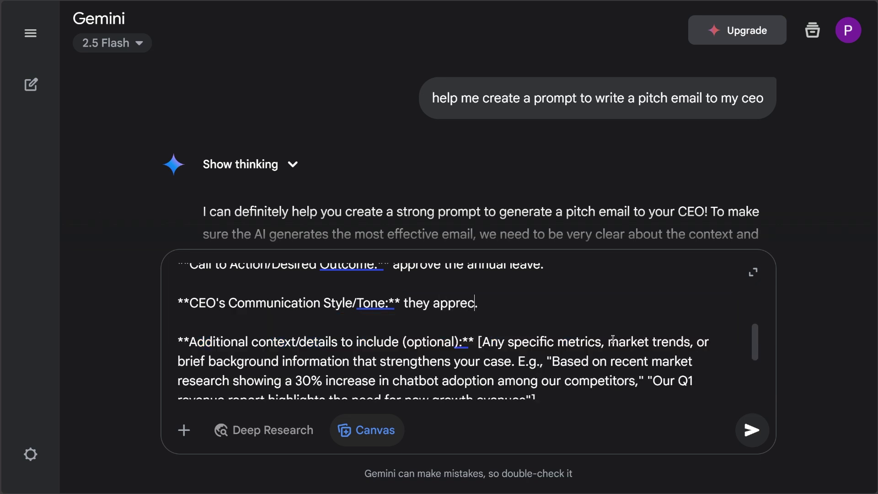
{"action": "type", "text": "g picture think"}
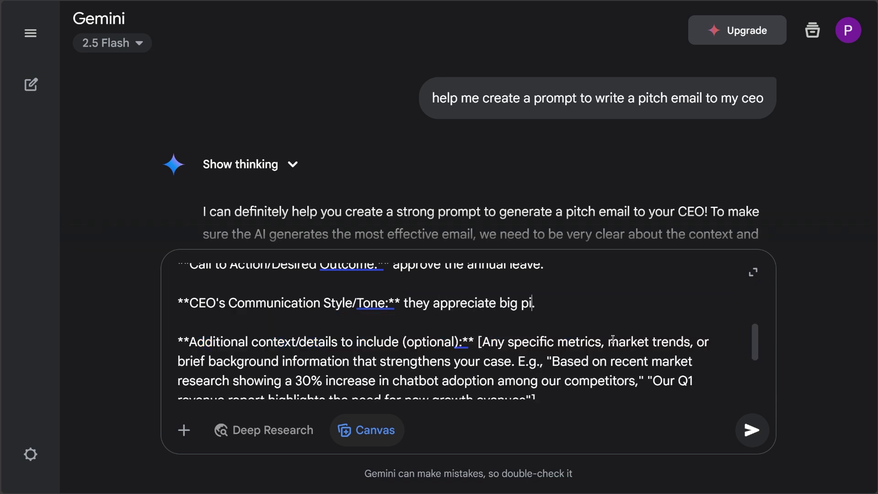
{"action": "type", "text": "ing, with "}
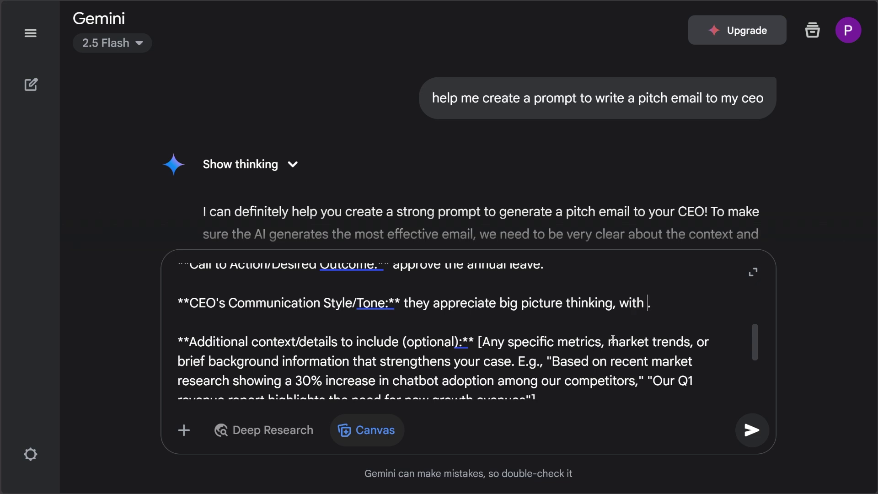
{"action": "type", "text": "evidence to back it up"}
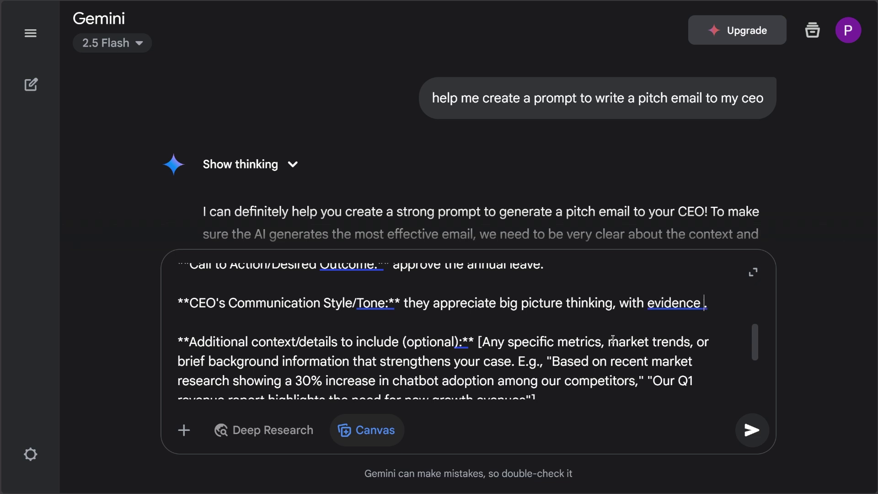
Delete the whole optional section on additional context and details from the drafted prompt
{"action": "scroll", "coordinate": [524, 304], "scroll_direction": "down", "scroll_amount": 2}
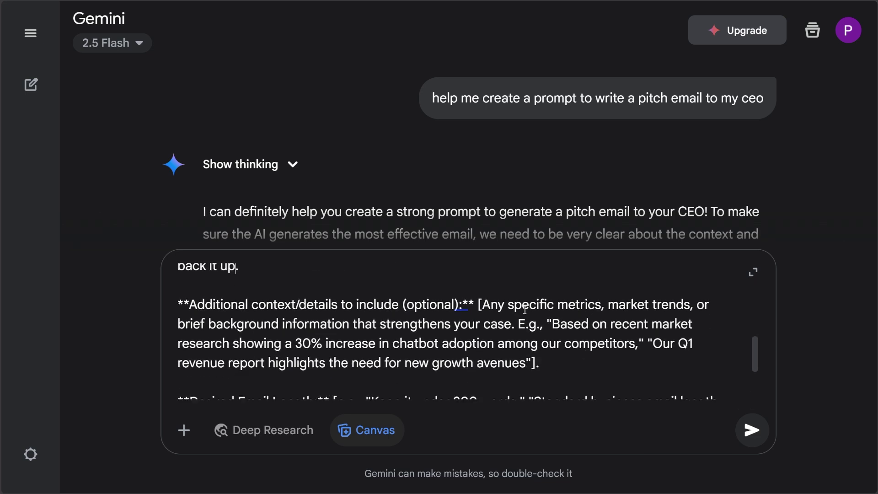
{"action": "left_click_drag", "start_coordinate": [574, 326], "coordinate": [162, 275]}
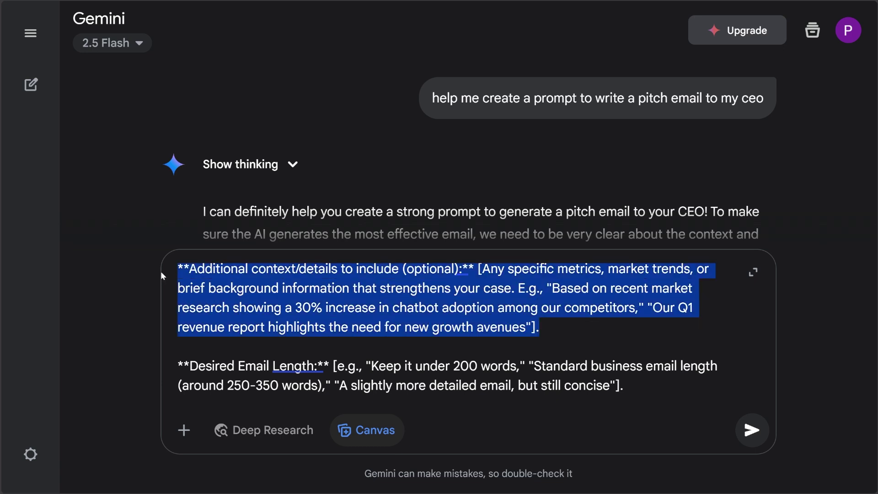
{"action": "key", "text": "BackSpace"}
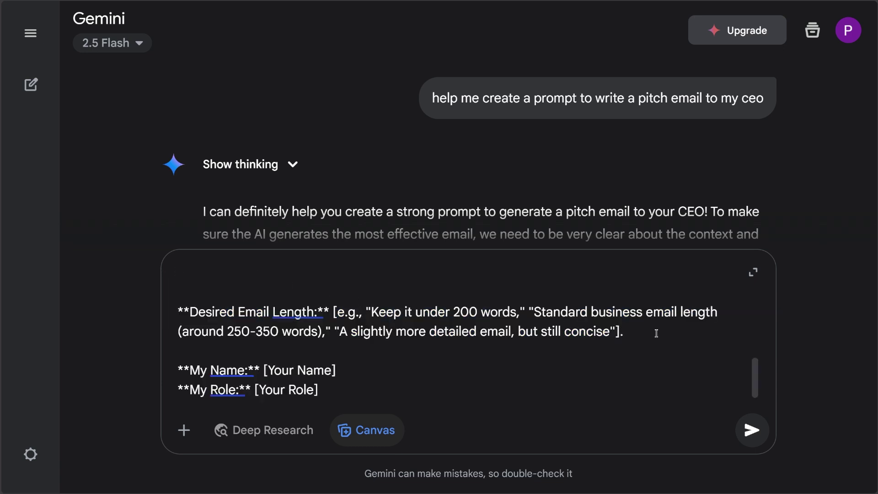
Replace the desired email length placeholder, including its opening bracket, with "keep it to 150 words"
{"action": "left_click_drag", "start_coordinate": [656, 334], "coordinate": [340, 309]}
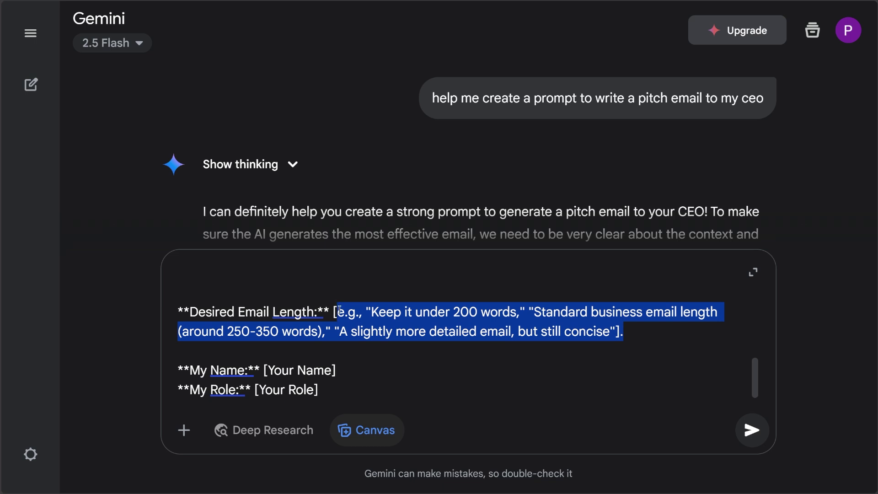
{"action": "type", "text": "keep it"}
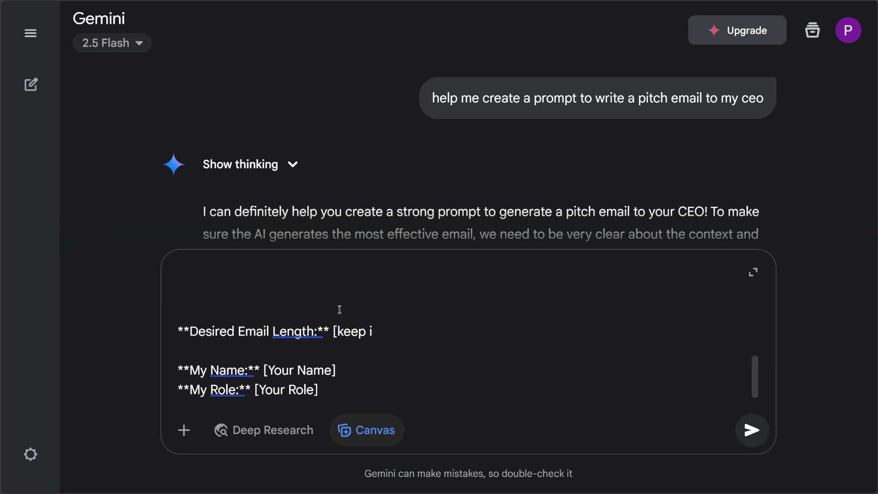
{"action": "key", "text": "BackSpace"}
{"action": "key", "text": "BackSpace"}
{"action": "key", "text": "BackSpace"}
{"action": "key", "text": "BackSpace"}
{"action": "key", "text": "BackSpace"}
{"action": "key", "text": "BackSpace"}
{"action": "key", "text": "BackSpace"}
{"action": "type", "text": "keep it to"}
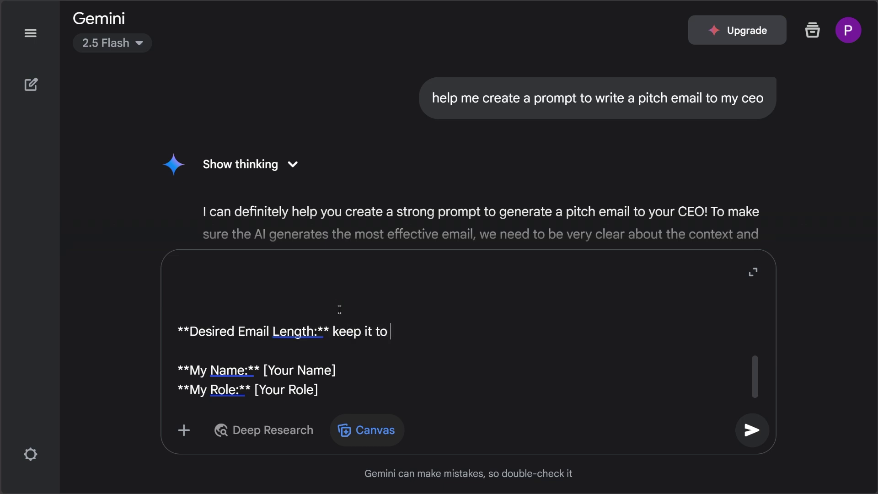
{"action": "type", "text": " 150 words"}
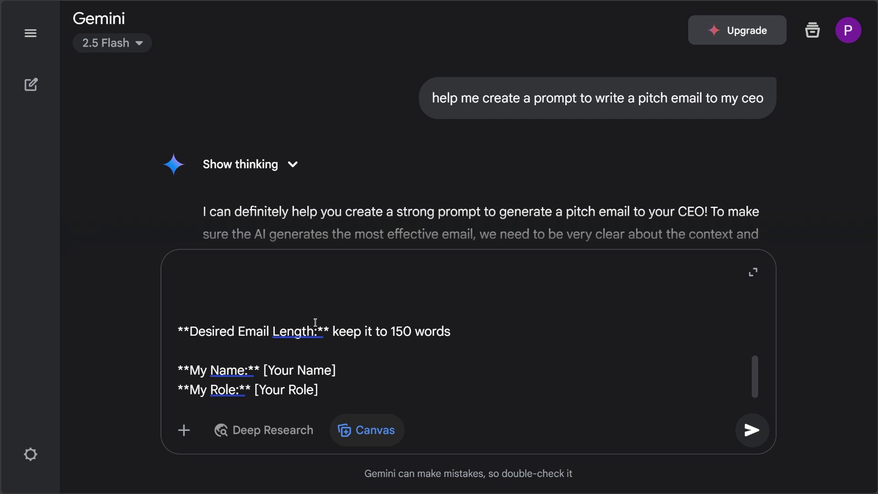
Delete the sender's name and role lines from the draft and send the completed prompt
{"action": "left_click_drag", "start_coordinate": [330, 391], "coordinate": [159, 374]}
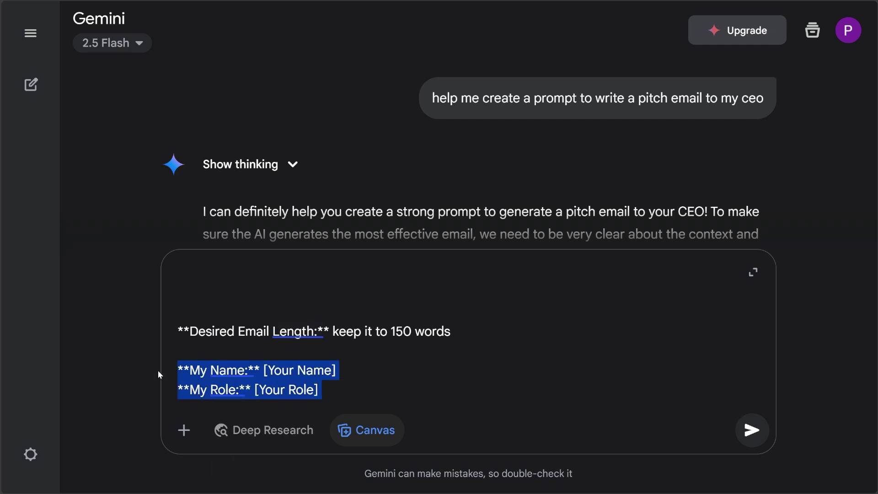
{"action": "key", "text": "BackSpace"}
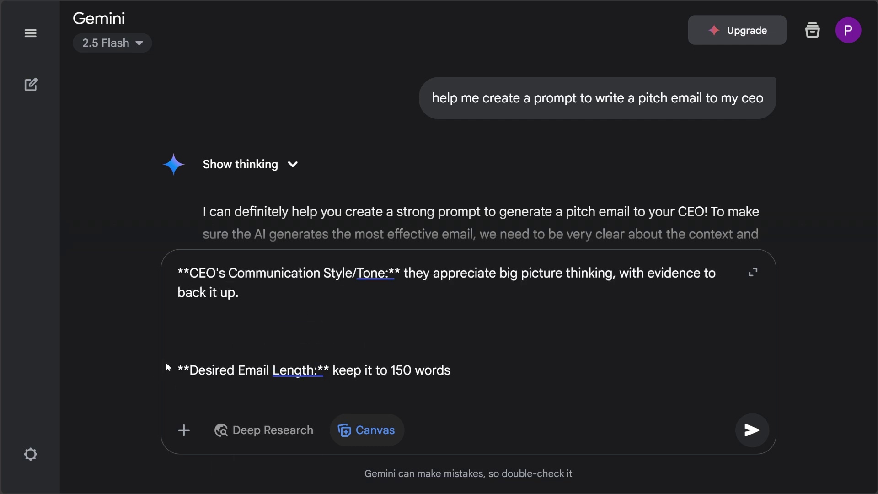
{"action": "left_click", "coordinate": [747, 430]}
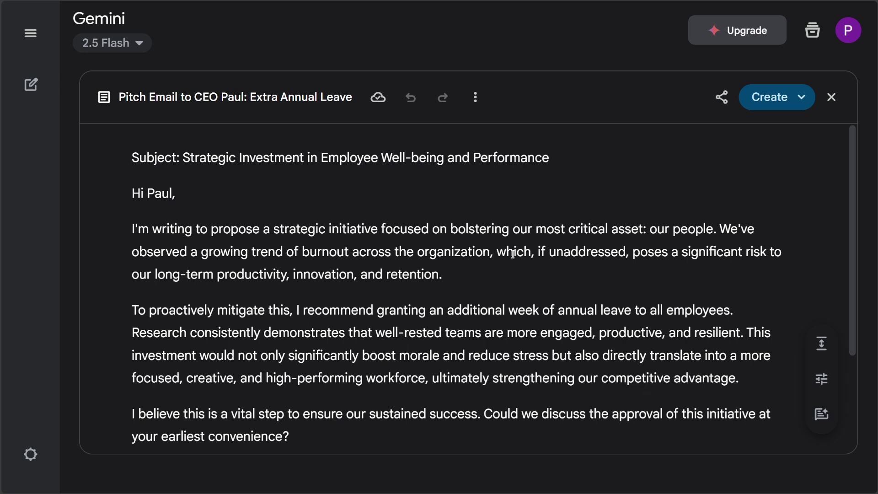
Review the generated pitch email from its opening paragraph to the sign-off
{"action": "scroll", "coordinate": [575, 254], "scroll_direction": "down", "scroll_amount": 2}
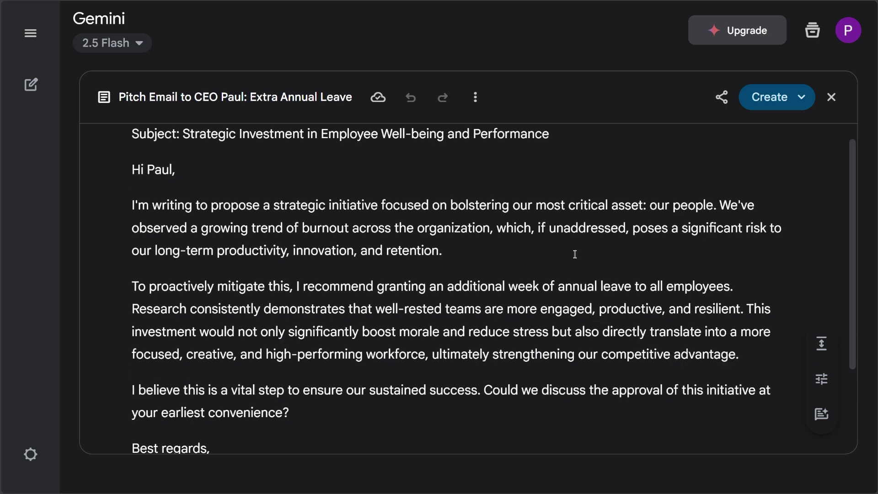
{"action": "scroll", "coordinate": [571, 279], "scroll_direction": "down", "scroll_amount": 1}
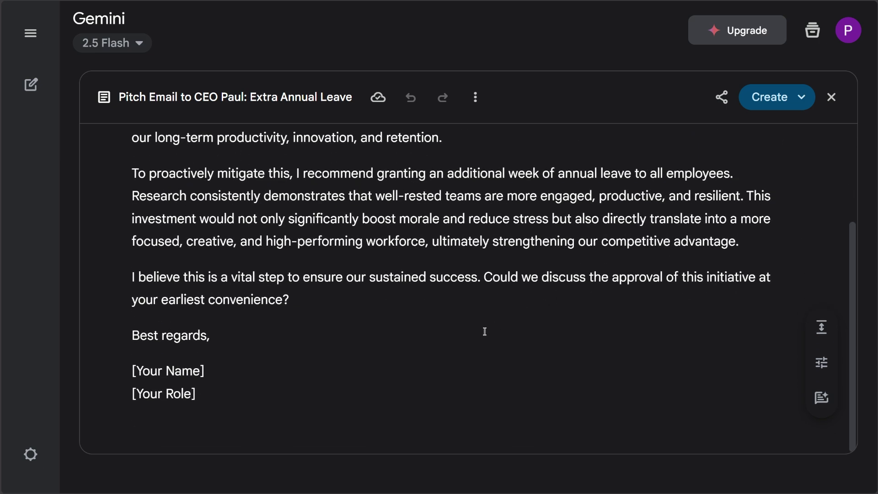
{"action": "scroll", "coordinate": [480, 333], "scroll_direction": "up", "scroll_amount": 2}
{"action": "scroll", "coordinate": [479, 333], "scroll_direction": "up", "scroll_amount": 2}
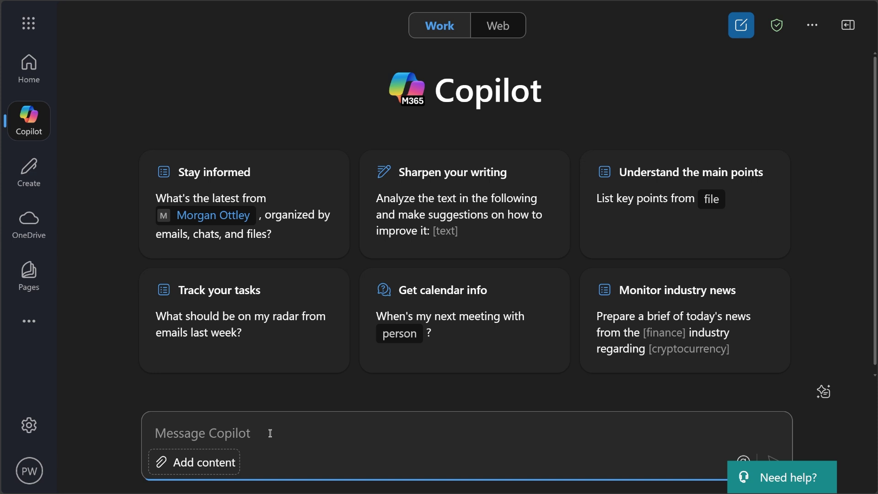
Start a Copilot request reading "help me build a prompt that will summarise my emails from the last 3 months, but i"
{"action": "type", "text": "help me build a"}
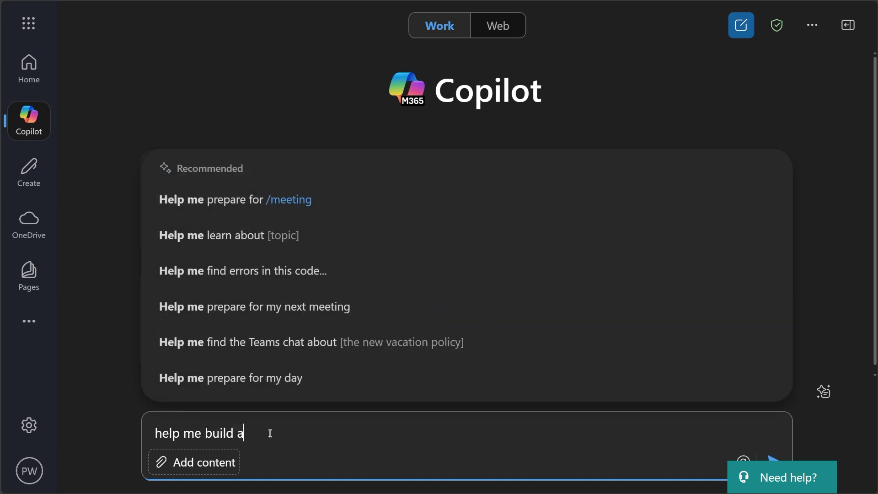
{"action": "type", "text": " prompt that will "}
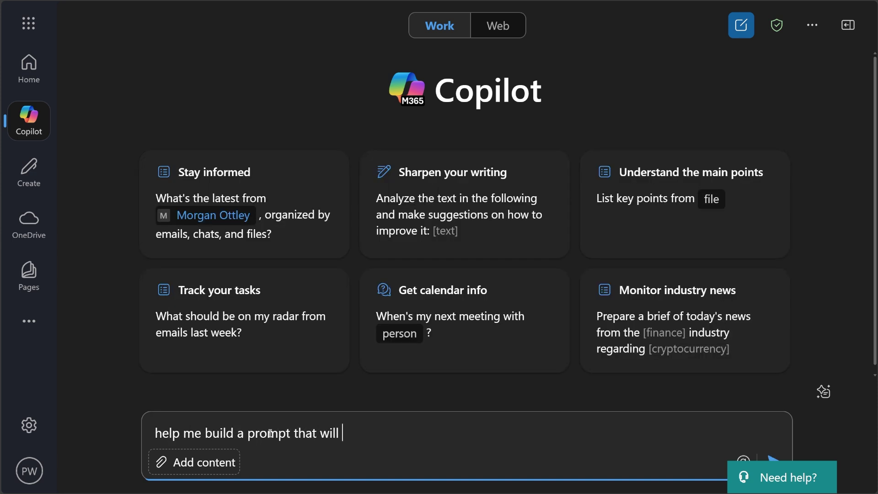
{"action": "type", "text": "summarise my emails from teh"}
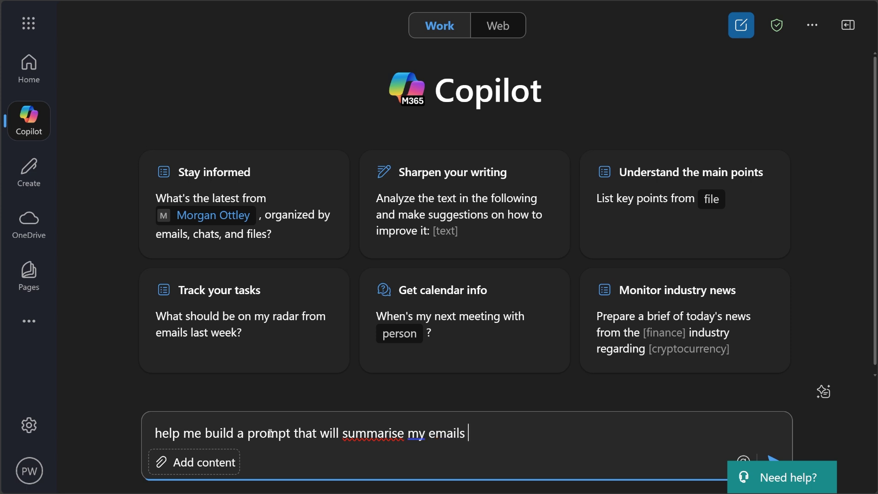
{"action": "key", "text": "BackSpace"}
{"action": "key", "text": "BackSpace"}
{"action": "key", "text": "BackSpace"}
{"action": "type", "text": "he last "}
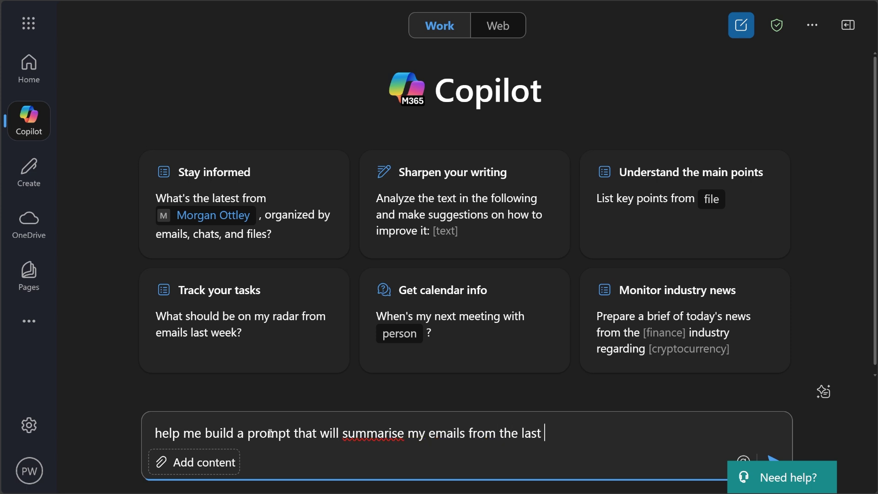
{"action": "type", "text": "3 months, but i "}
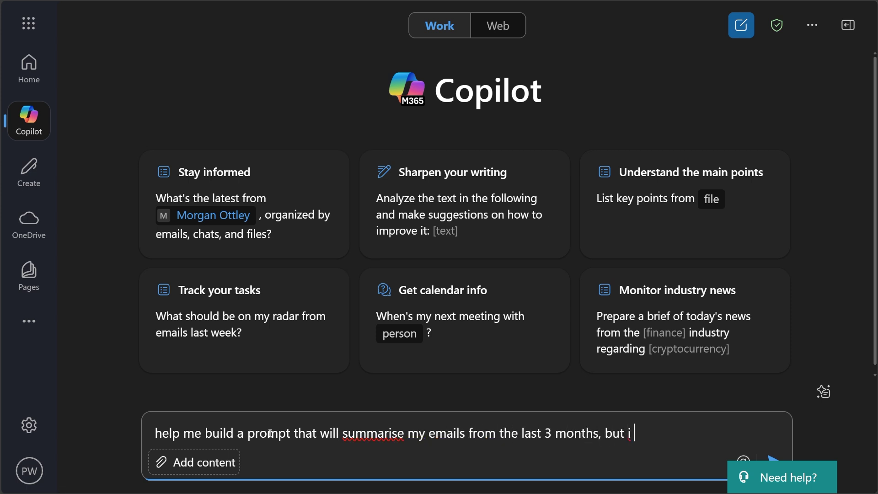
Complete the request with wanting to focus particularly on two different topics, and compare and contrast them, and send it
{"action": "type", "text": "want to focus particu"}
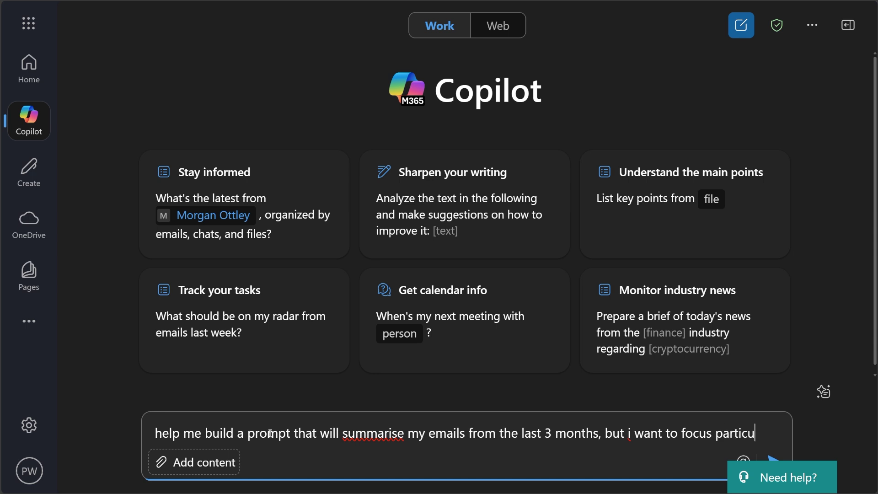
{"action": "type", "text": "alrly on two diff"}
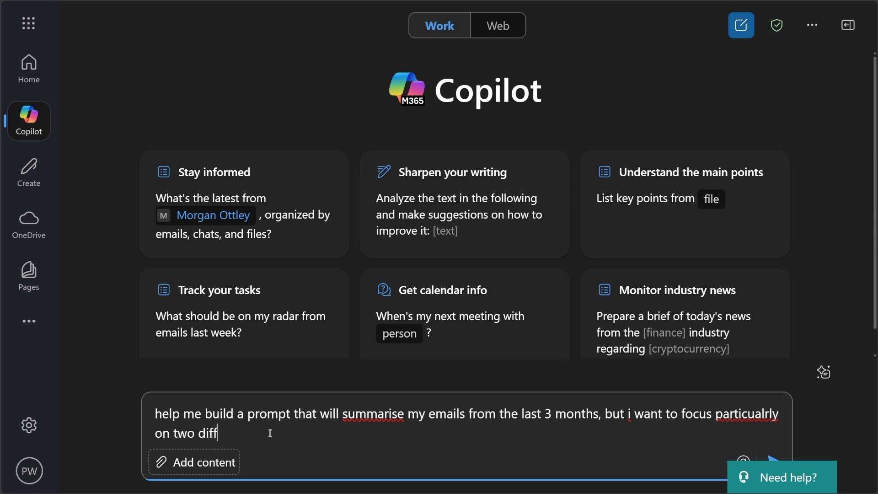
{"action": "type", "text": "erent topics, and comp"}
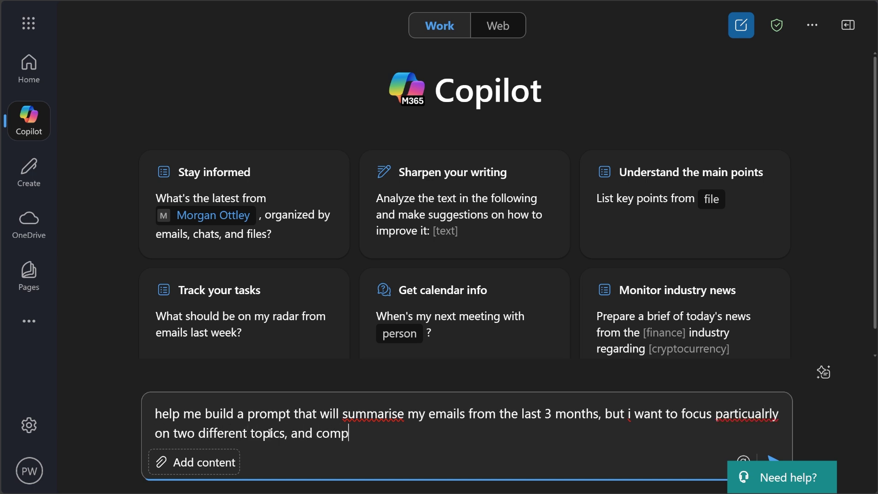
{"action": "type", "text": "are and contrast them"}
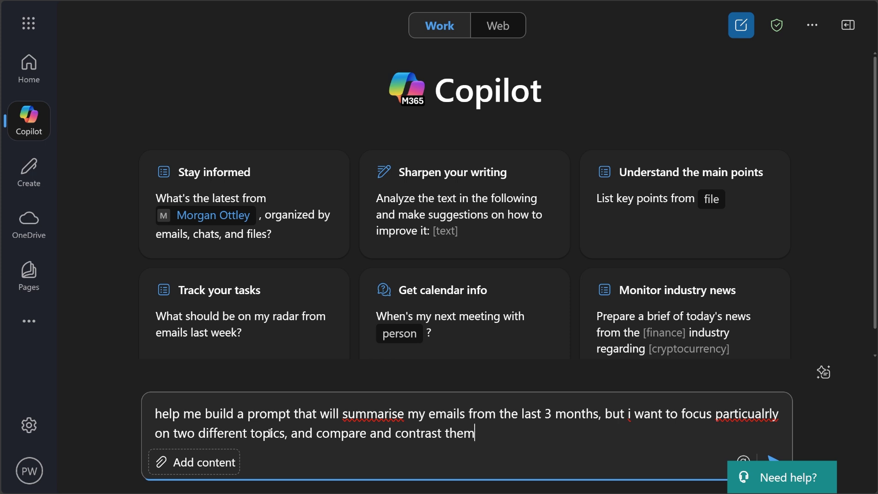
{"action": "key", "text": "Return"}
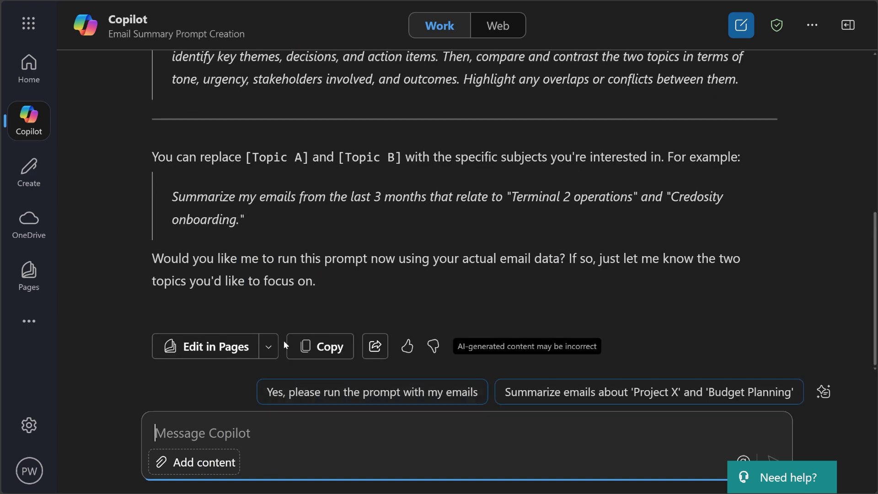
Copy the full generated email-summary prompt into a new message and highlight its topic placeholders
{"action": "scroll", "coordinate": [327, 289], "scroll_direction": "up", "scroll_amount": 4}
{"action": "left_click", "coordinate": [174, 218]}
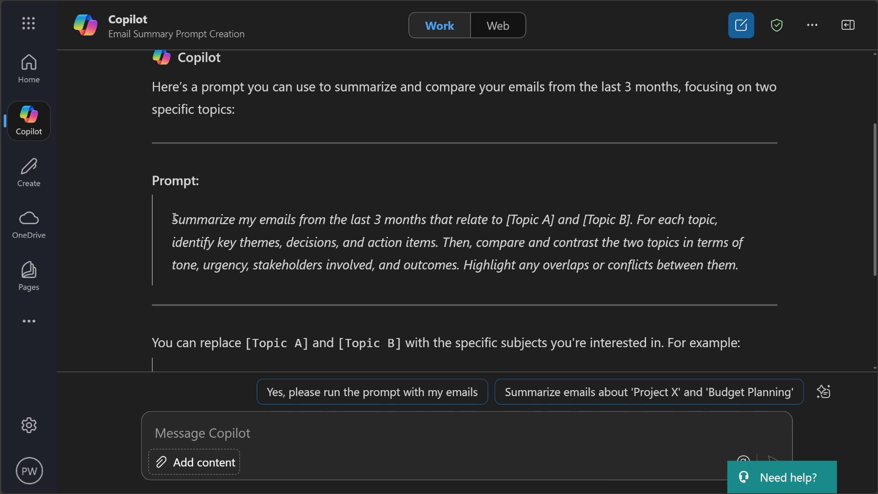
{"action": "left_click_drag", "start_coordinate": [174, 218], "coordinate": [743, 257]}
{"action": "key", "text": "ctrl+c"}
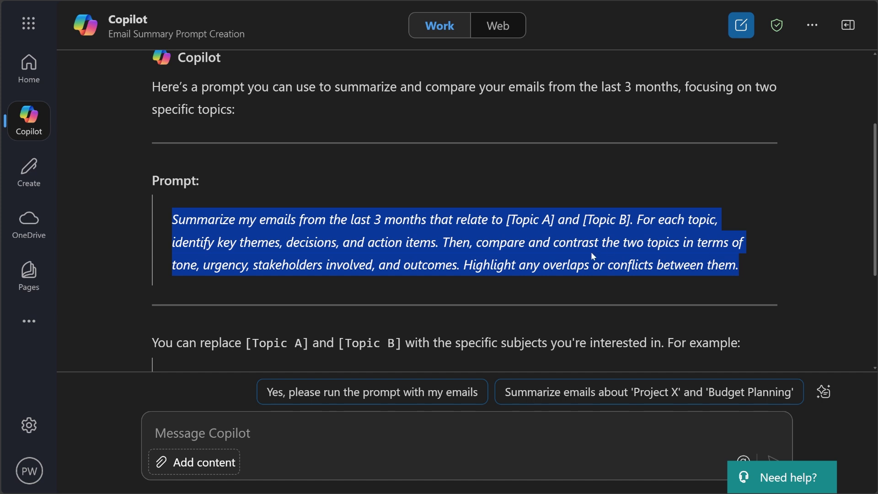
{"action": "left_click", "coordinate": [336, 426]}
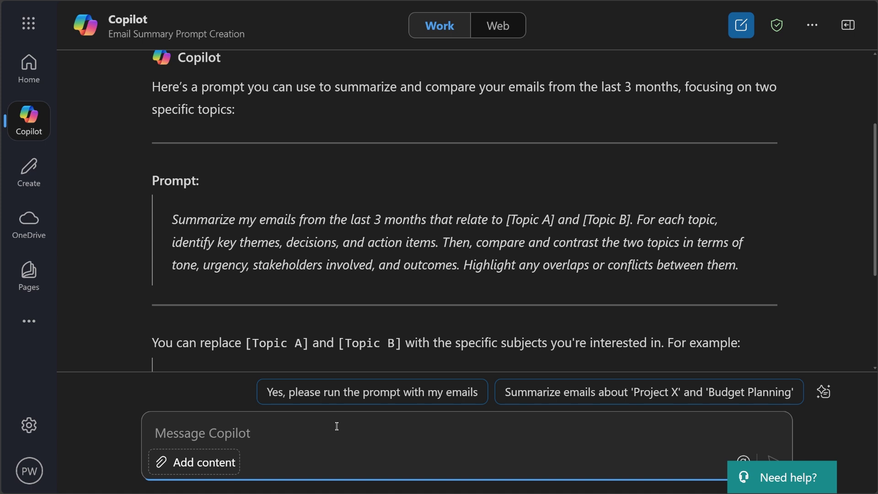
{"action": "key", "text": "ctrl+v"}
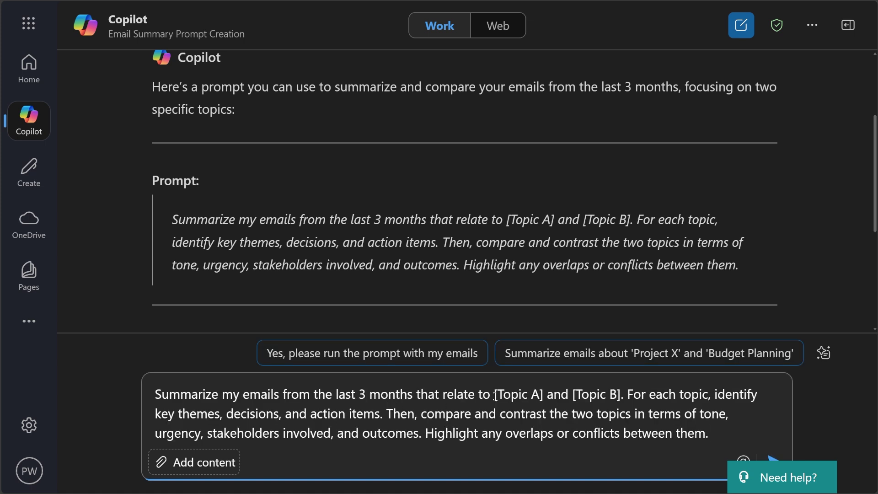
{"action": "left_click_drag", "start_coordinate": [494, 396], "coordinate": [608, 396]}
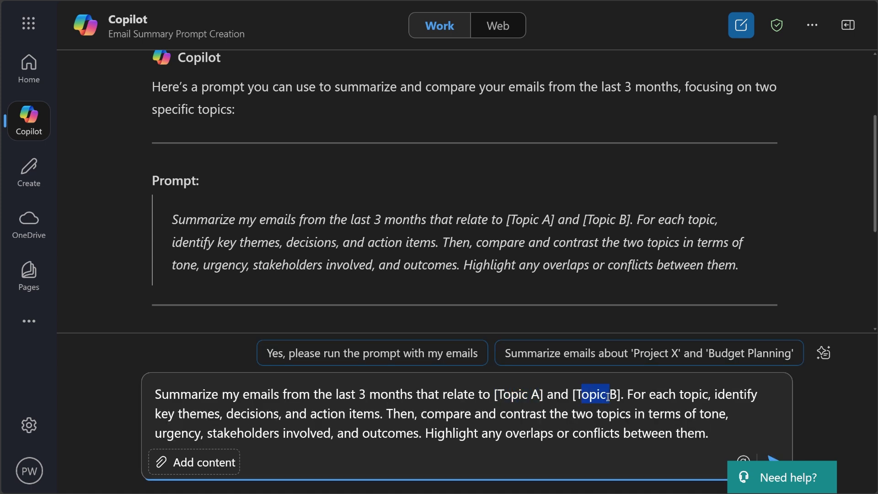